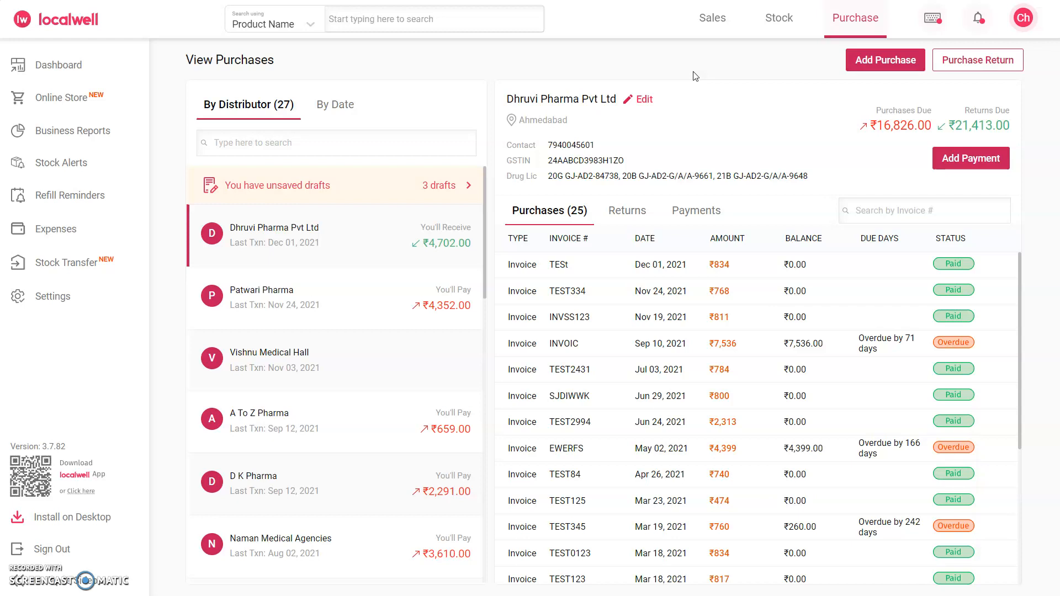
Step: Start a new purchase with Hyderabad as the distributor's district and PATWARI PHARMA as the distributor
click(853, 19)
click(879, 62)
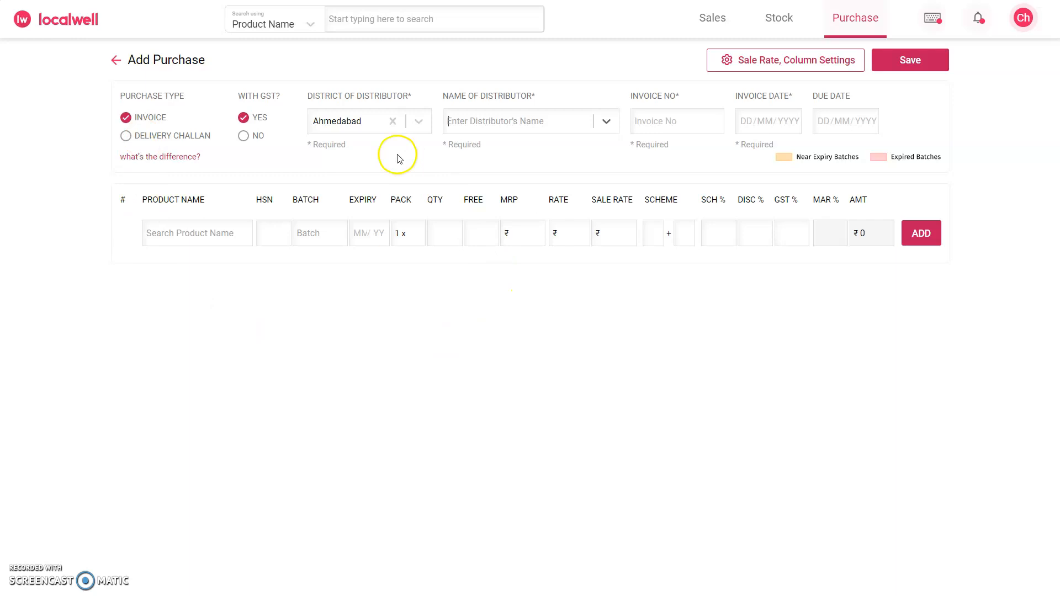
click(393, 122)
text(hyder)
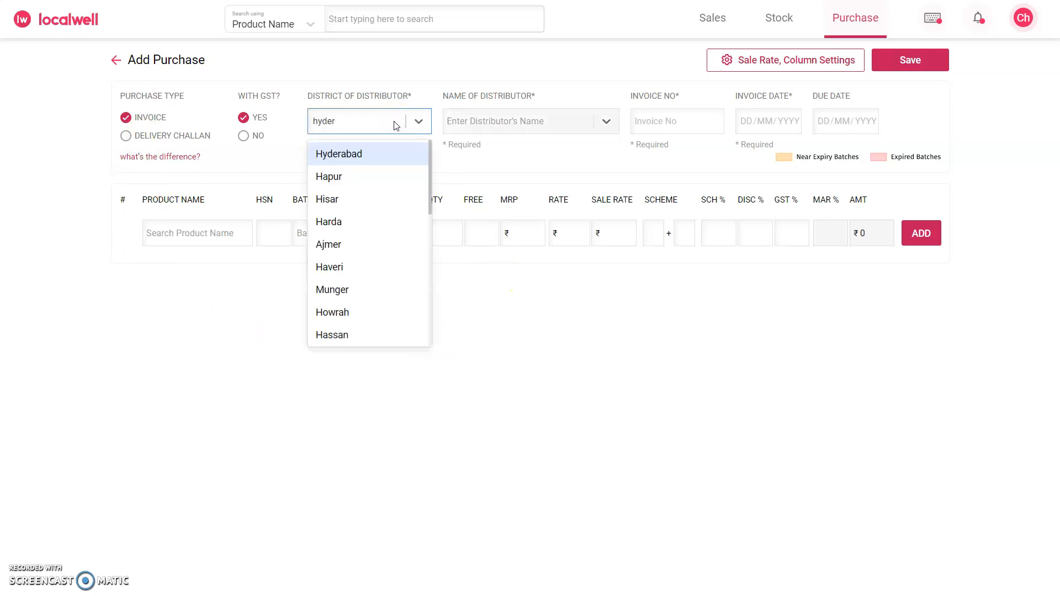
key(Tab)
click(502, 119)
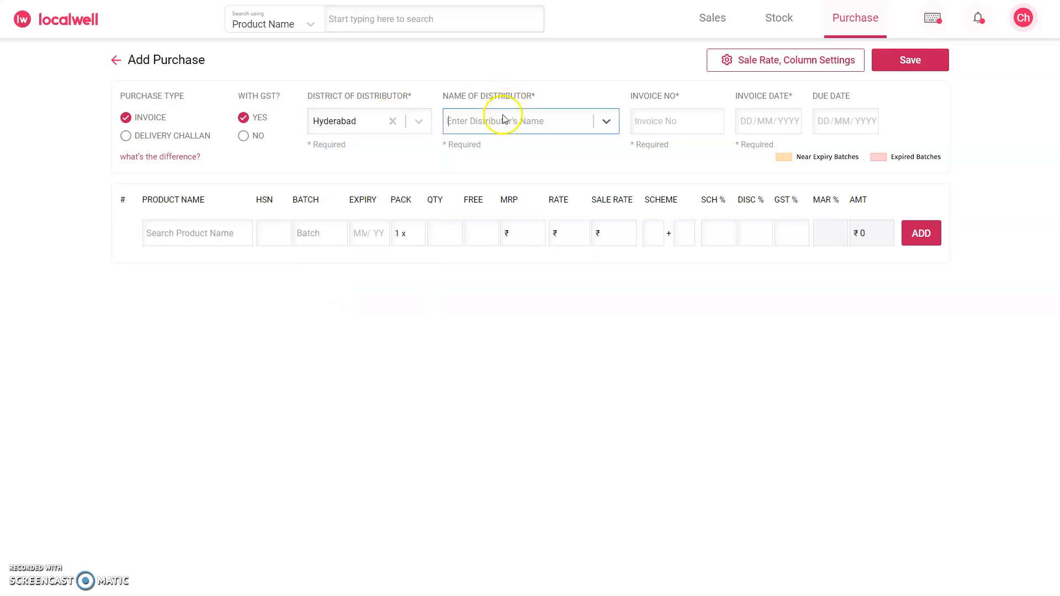
text(patwari)
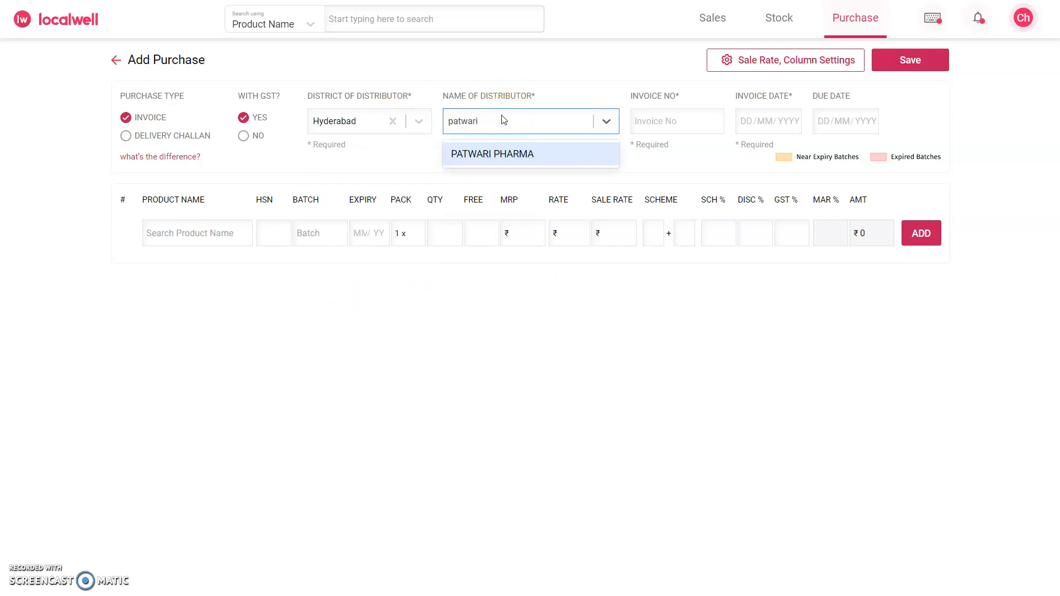
key(Tab)
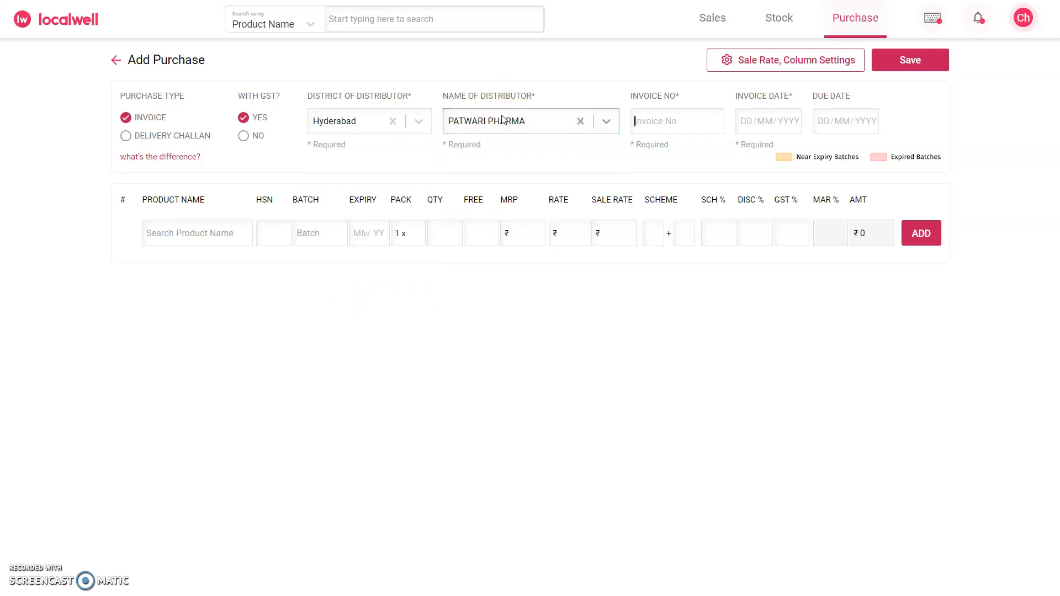
click(513, 144)
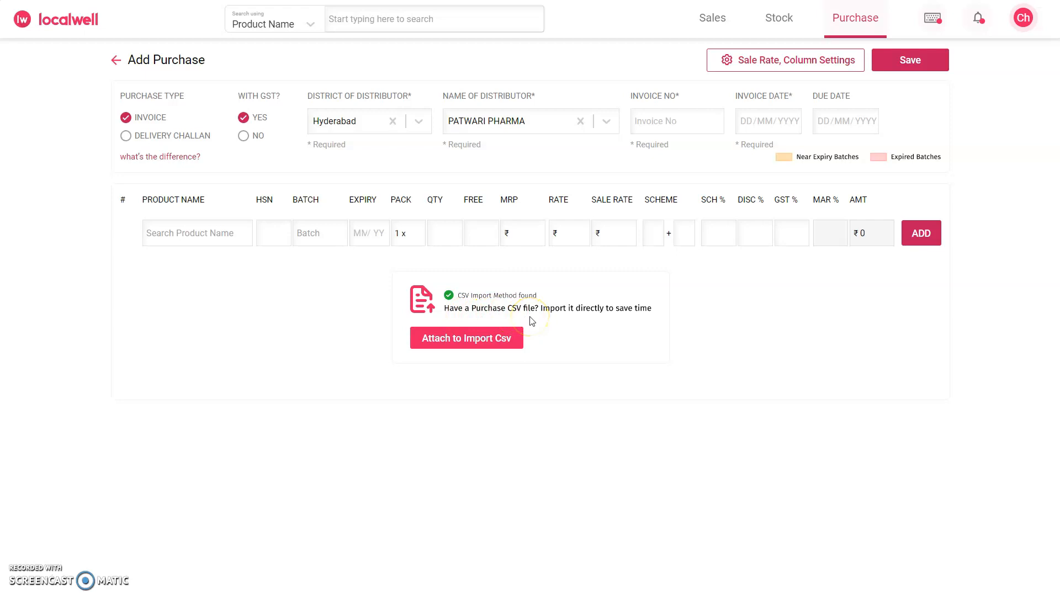
Step: Attach the purchase CSV file E2LIDLb7x7ArEayD0H1NRLe8 from the Downloads folder for import
click(460, 346)
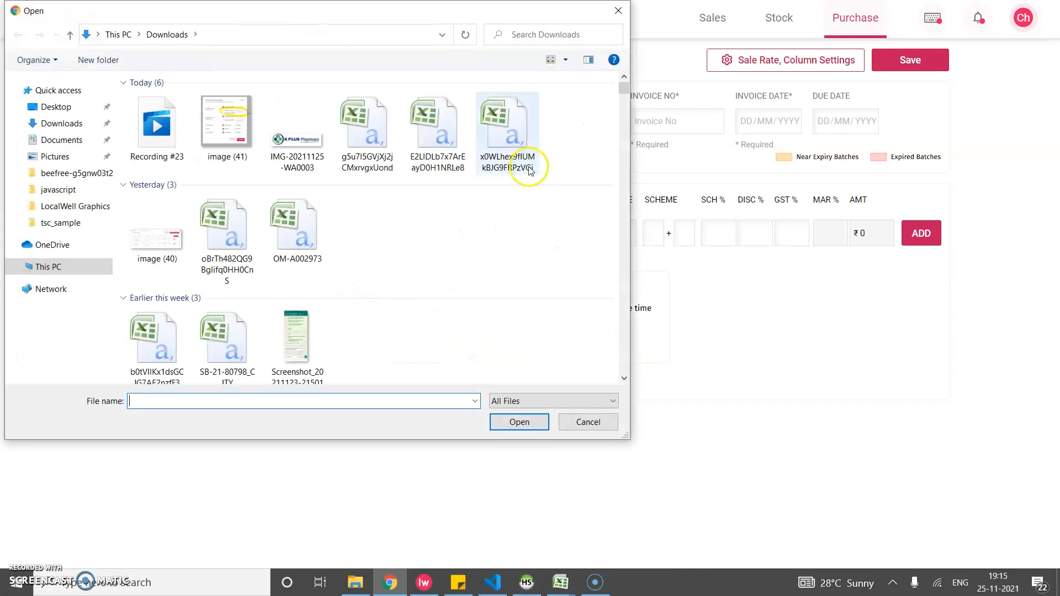
click(434, 132)
click(508, 423)
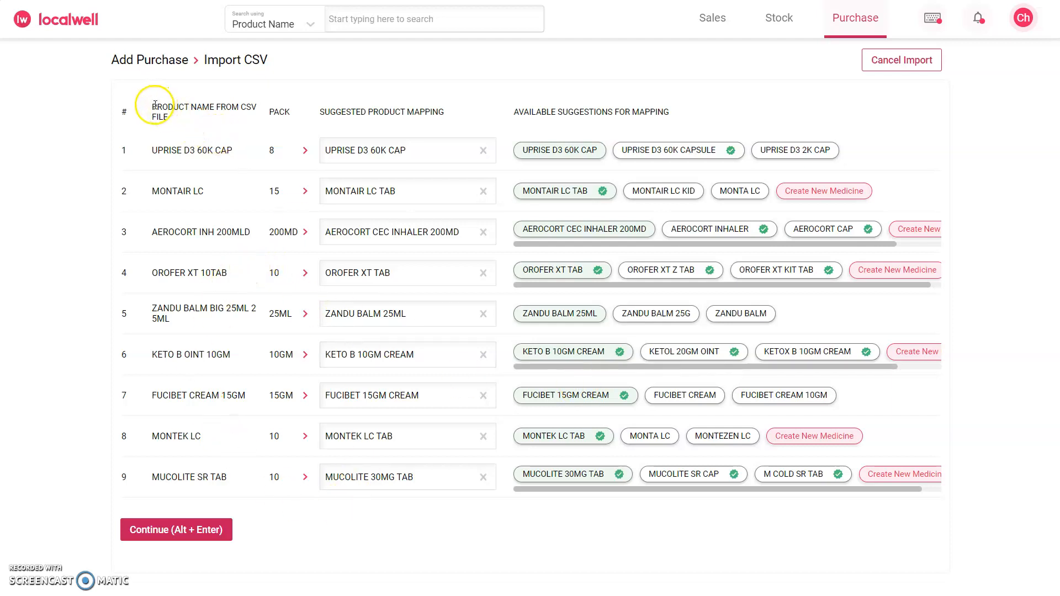
Step: Clear the suggested mapping for AEROCORT INH 200MLD and map it to the suggestion AEROCORT CEC INHALER 200MD
drag(166, 105, 173, 118)
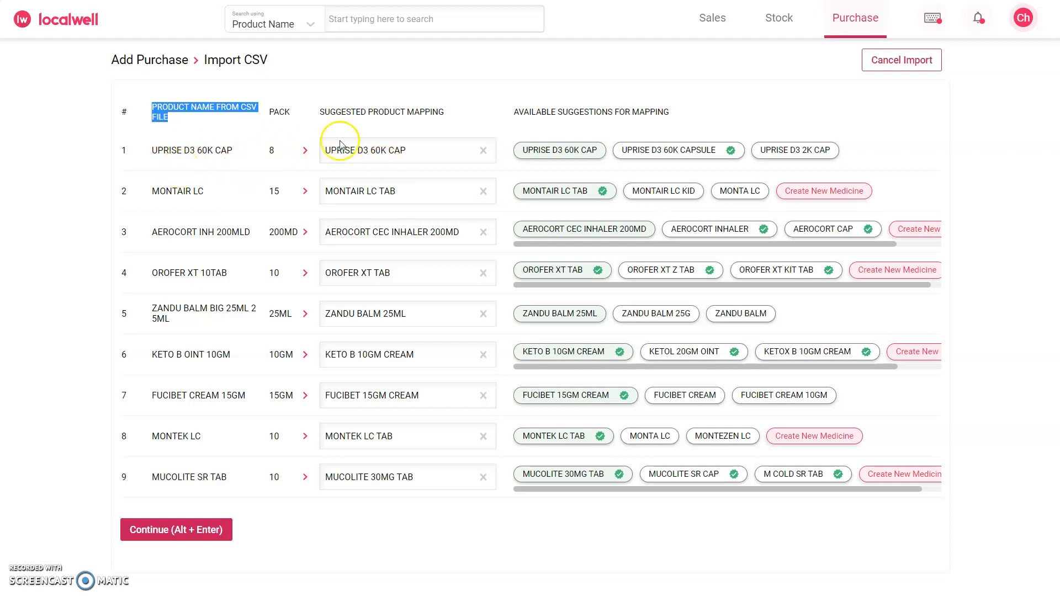
click(483, 232)
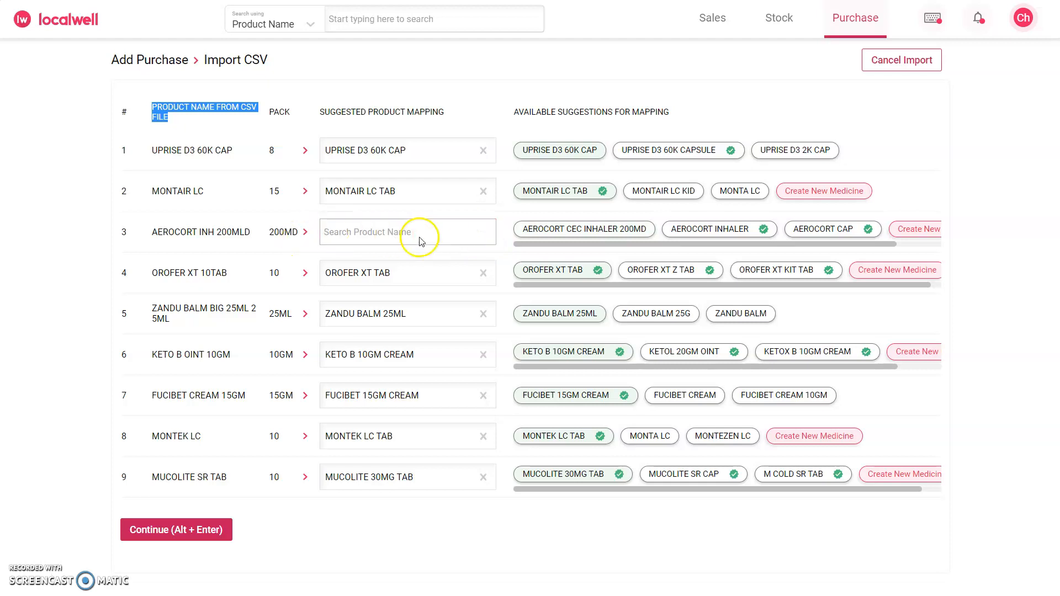
click(362, 236)
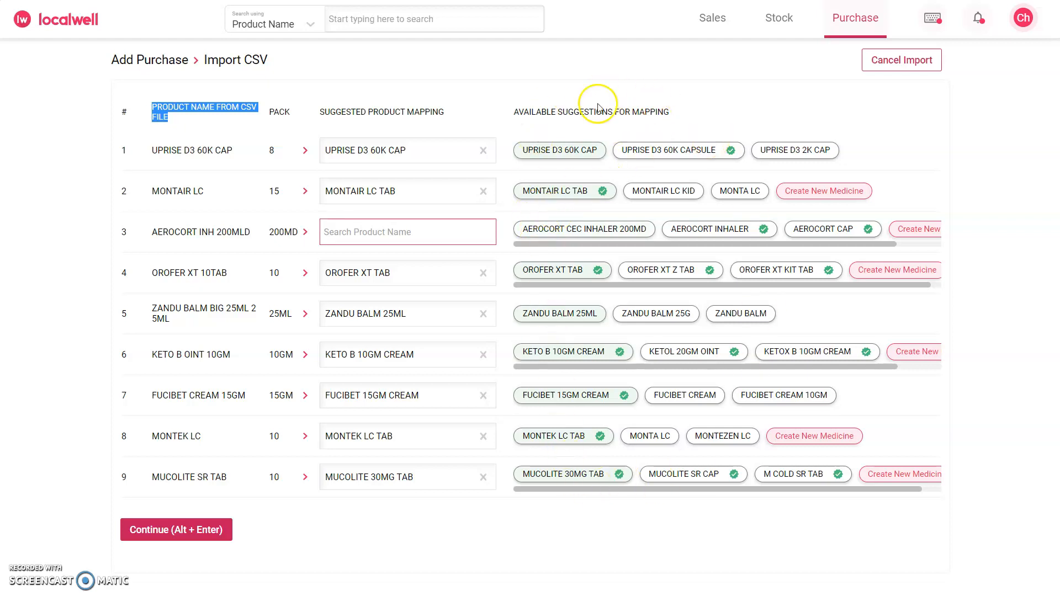
click(586, 236)
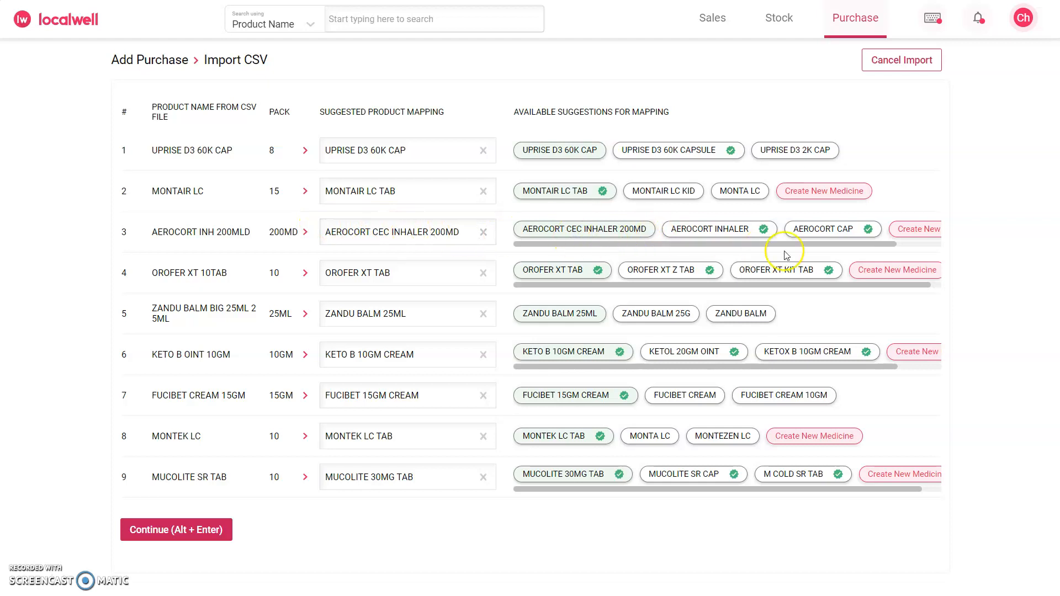
drag(894, 244, 949, 243)
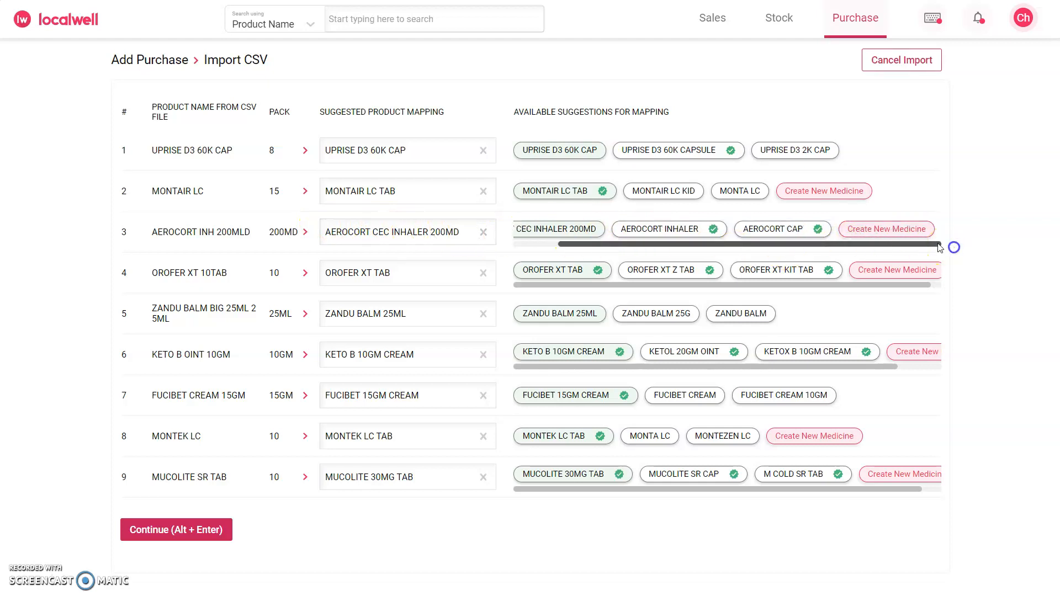
click(883, 228)
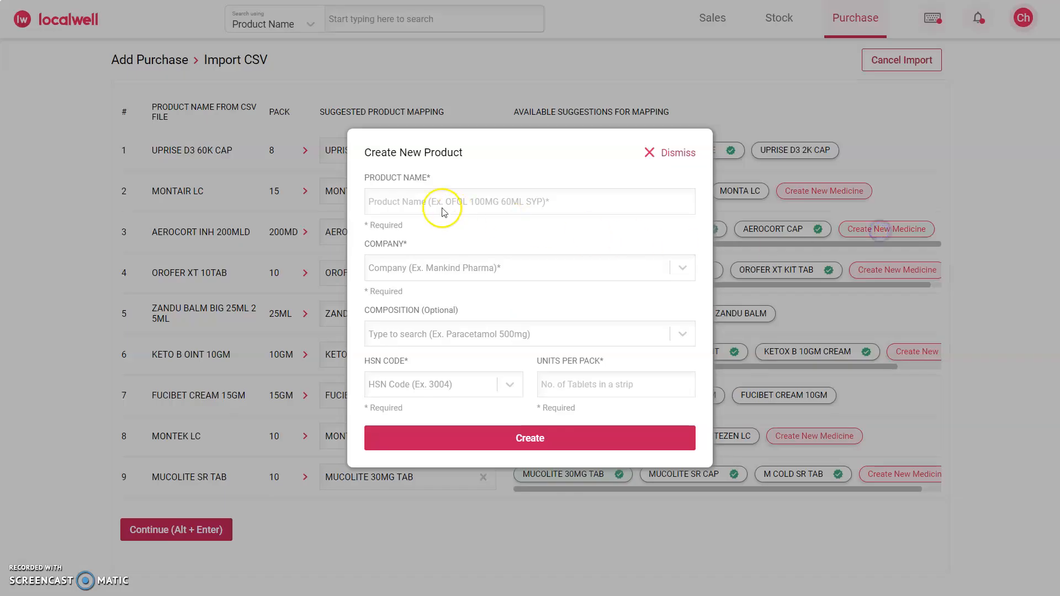
click(664, 157)
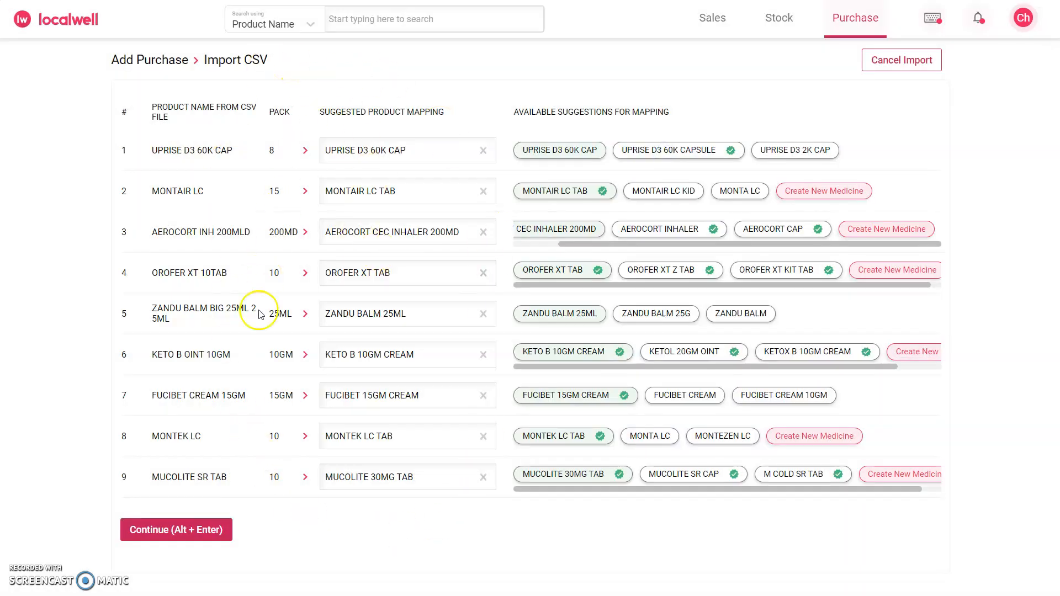
Step: Accept the product mappings to import the items, and enter invoice number PAT21536 with 24/11/2021 as invoice and due date
click(169, 538)
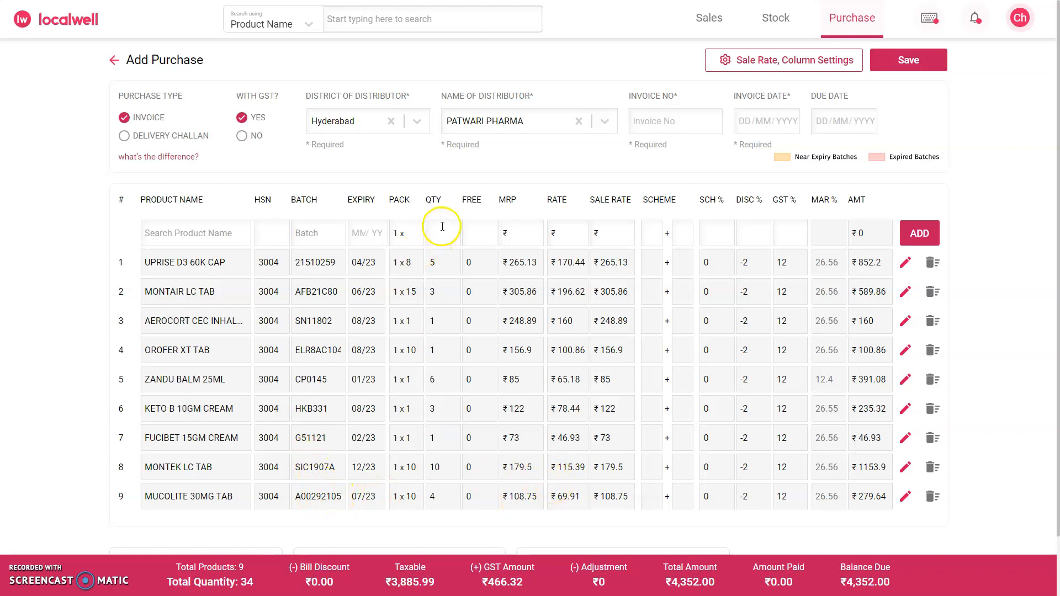
click(470, 200)
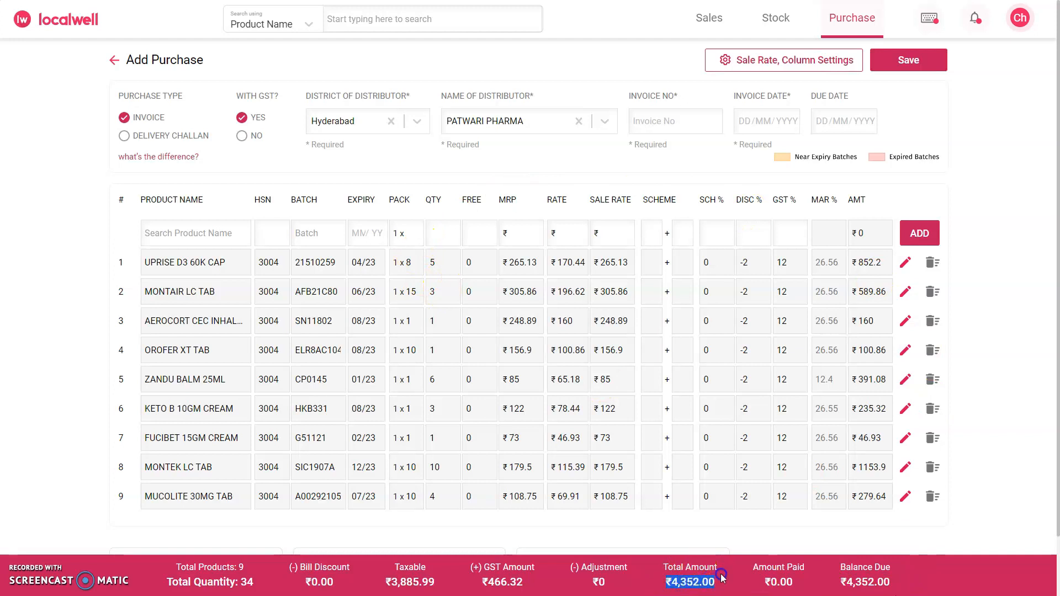
click(680, 586)
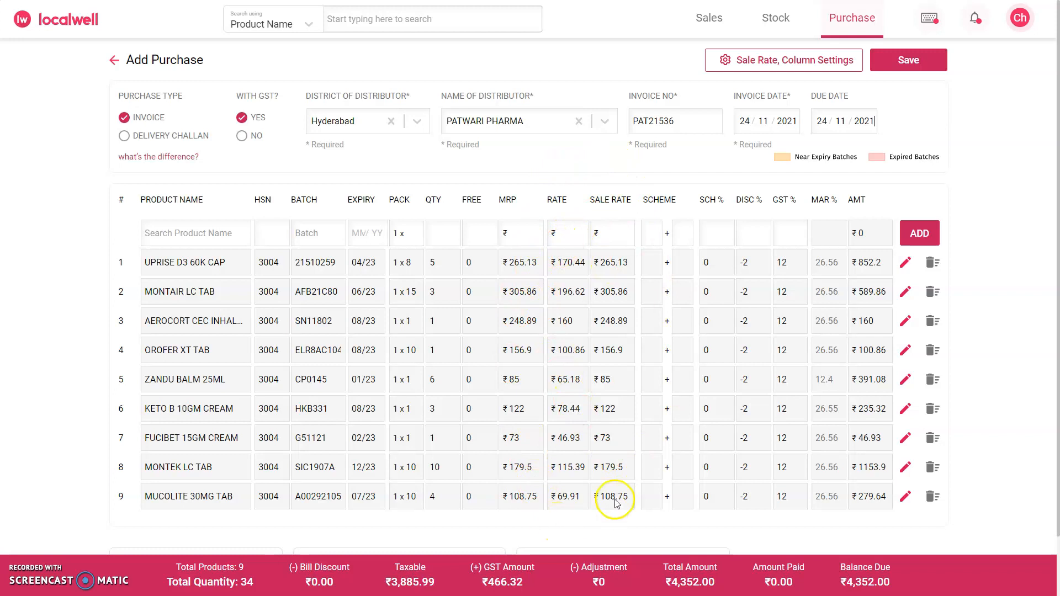
Step: Set the sale rate to a 10% discount with respect to MRP and save the purchase
click(777, 65)
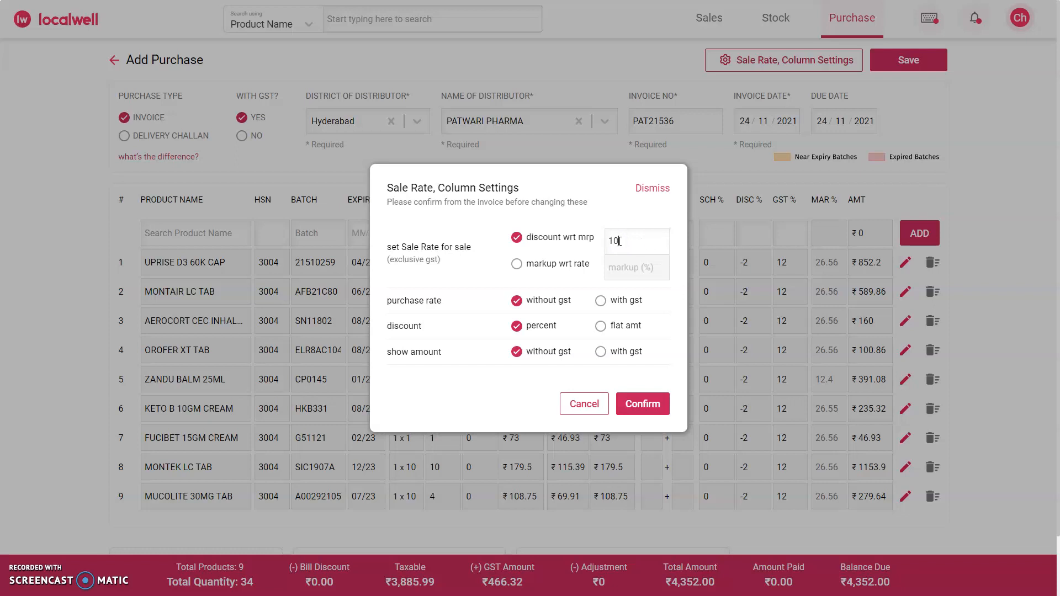
click(641, 409)
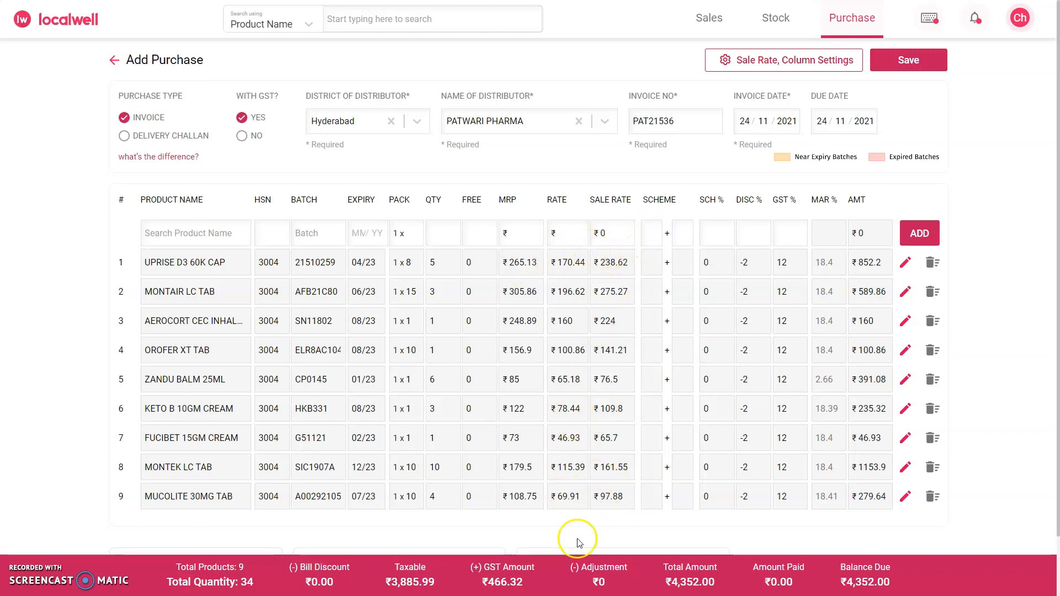
click(905, 60)
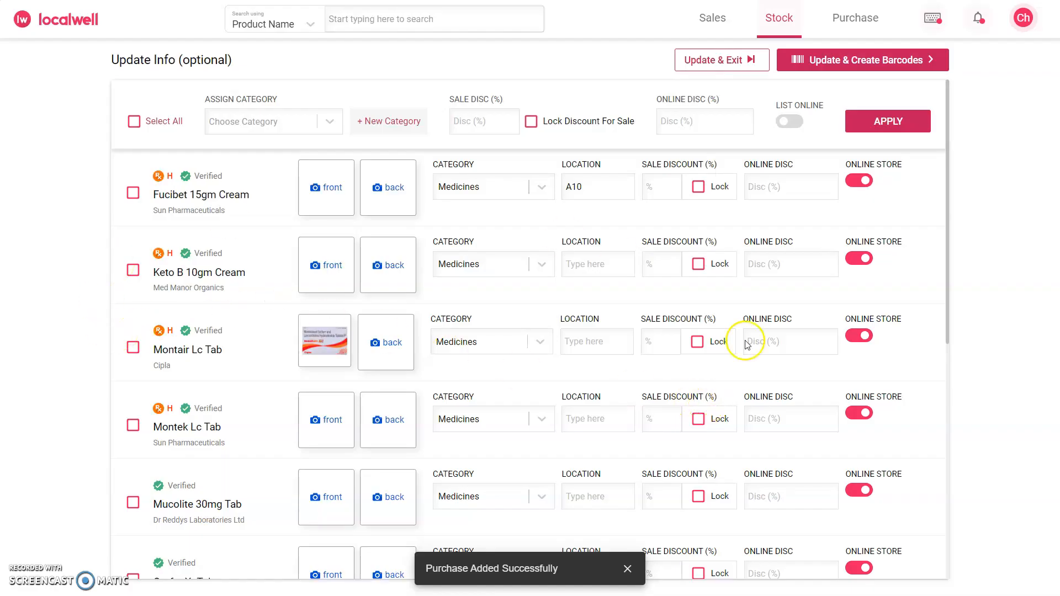
Step: Review the category, location, discount and online store details of the purchased products
scroll(512, 315, down, 4)
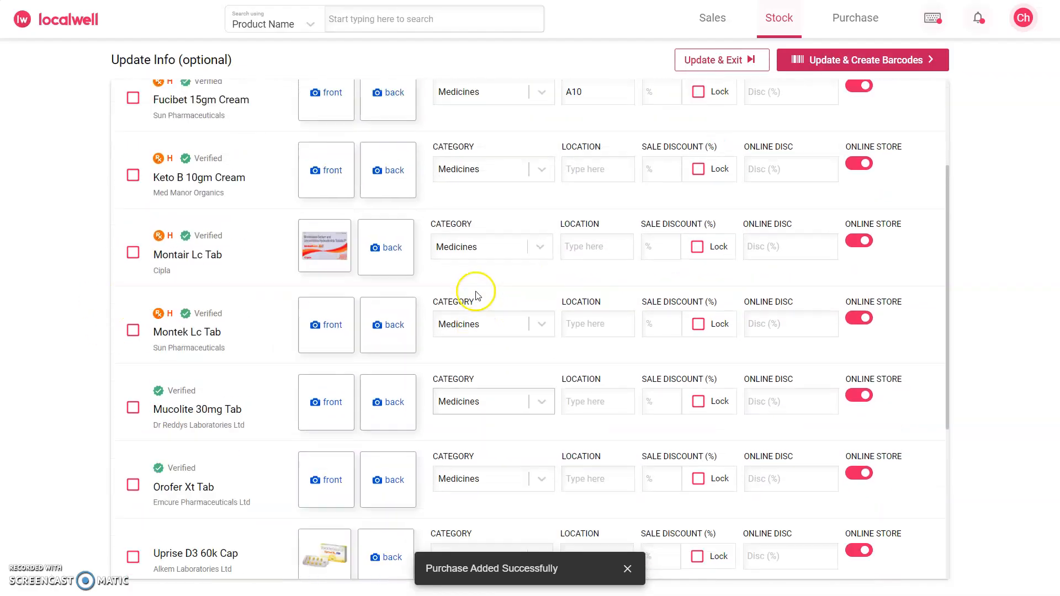
scroll(466, 296, up, 4)
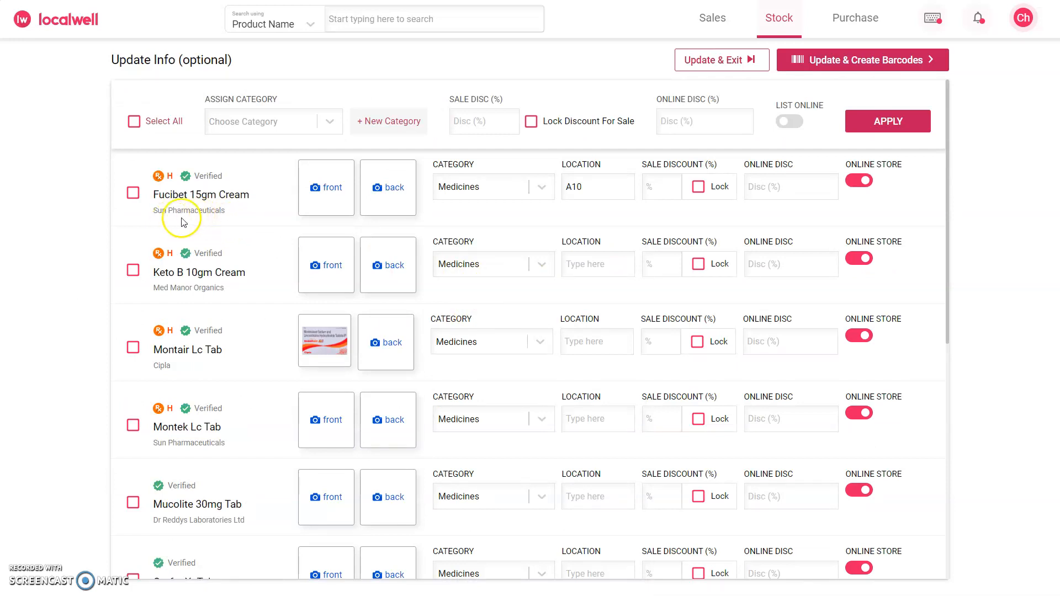
scroll(309, 246, down, 6)
scroll(340, 276, up, 3)
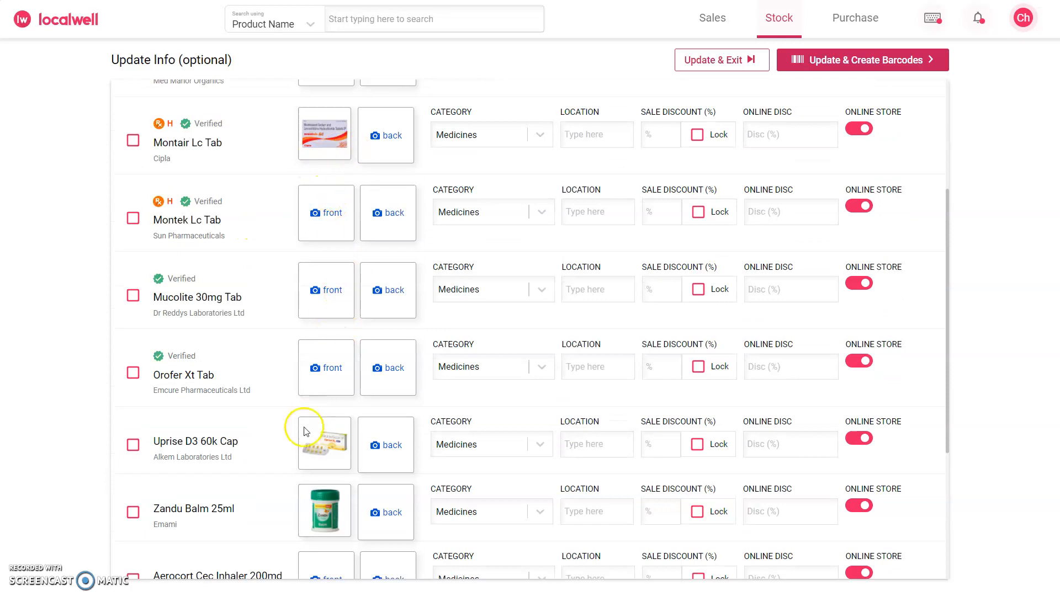
scroll(308, 425, down, 3)
scroll(342, 427, up, 3)
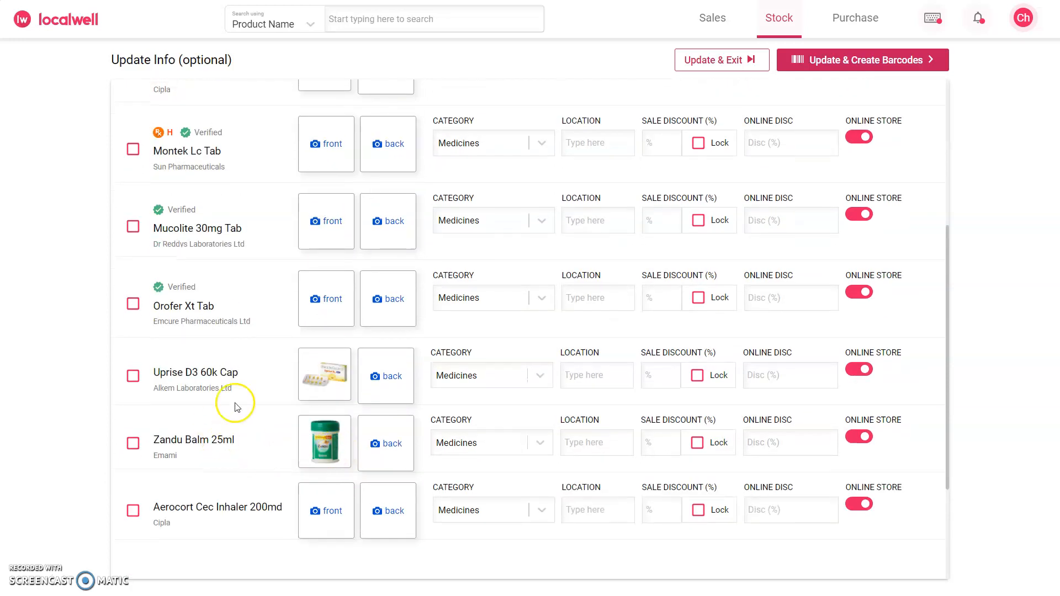
scroll(354, 375, up, 5)
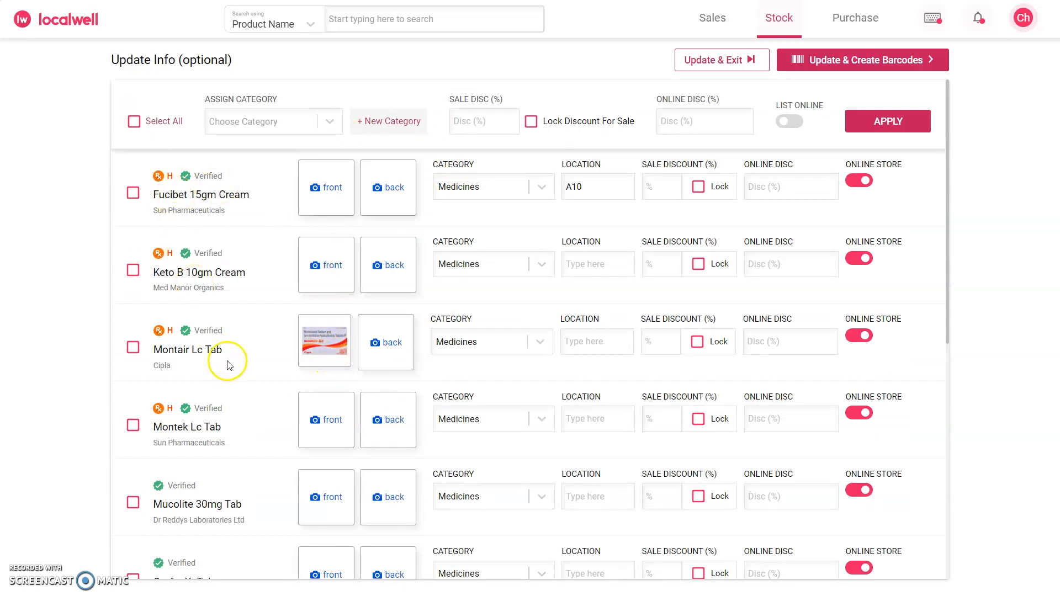
Step: Select all purchased products and apply the AYUSH Products category to them
click(134, 121)
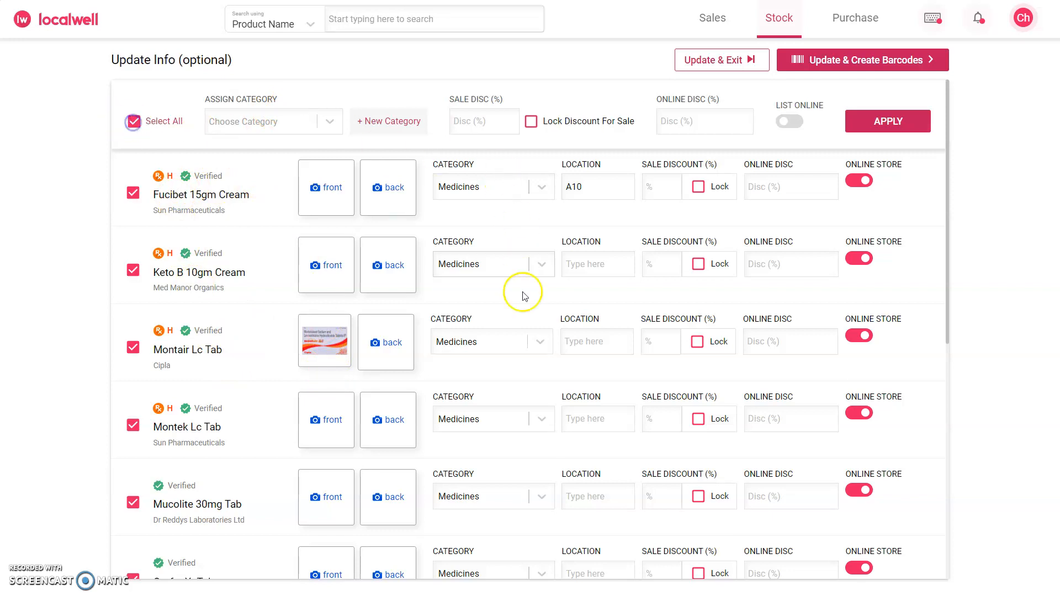
click(320, 117)
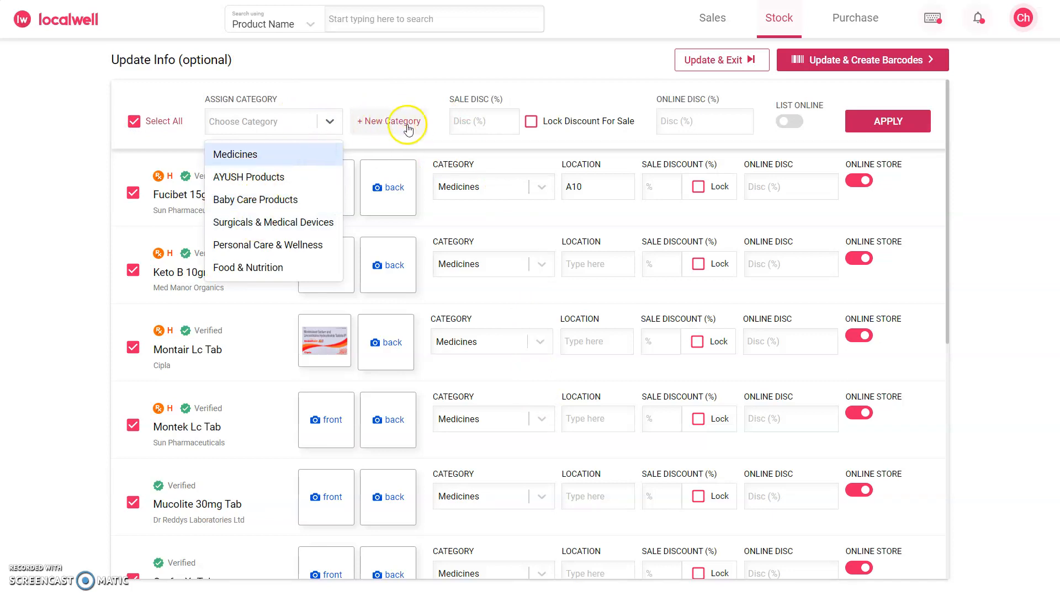
click(390, 122)
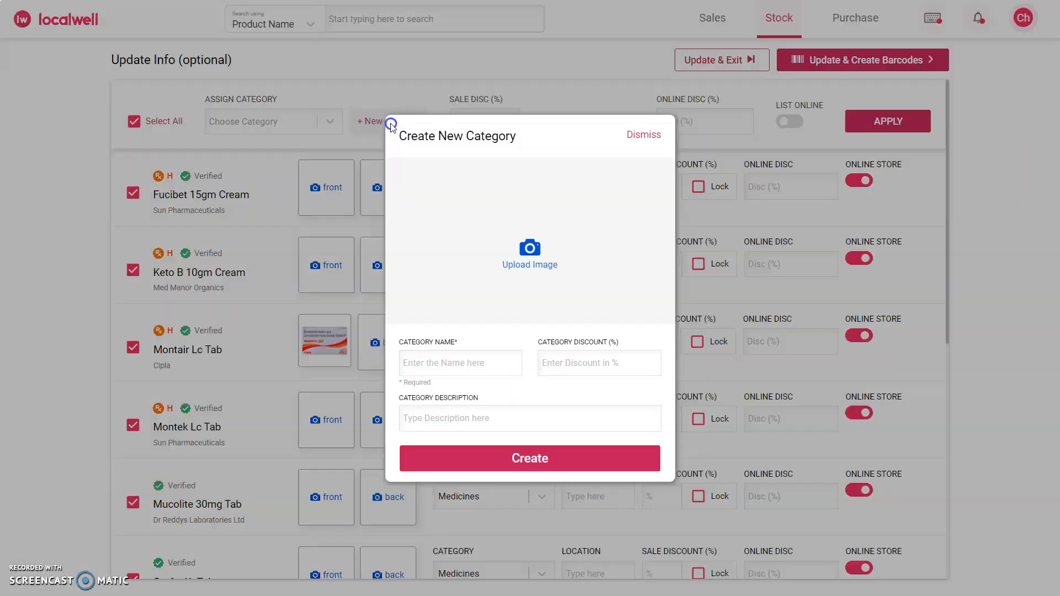
click(639, 137)
click(327, 115)
click(257, 176)
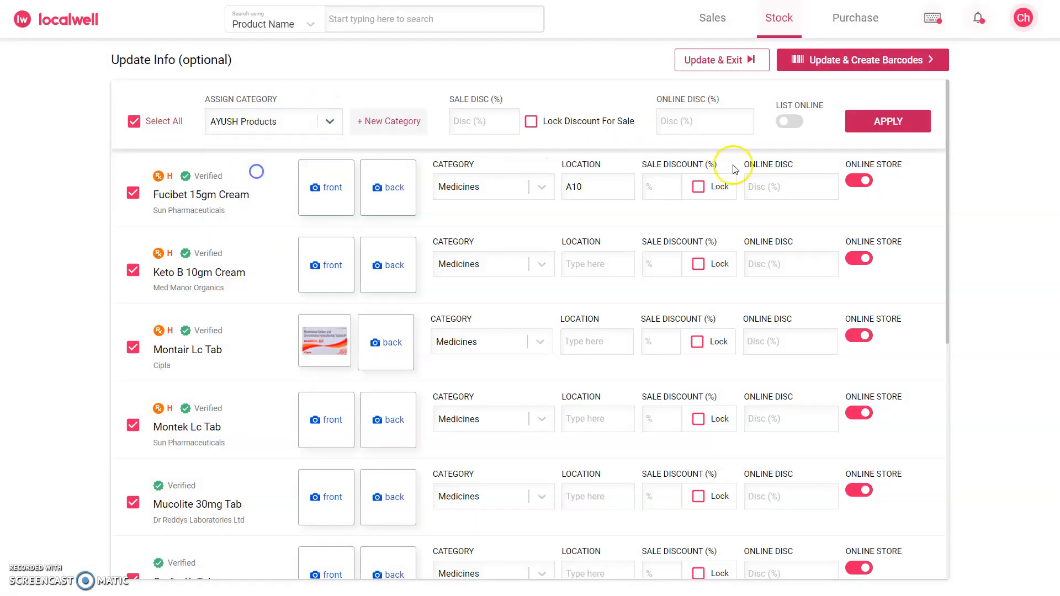
click(890, 117)
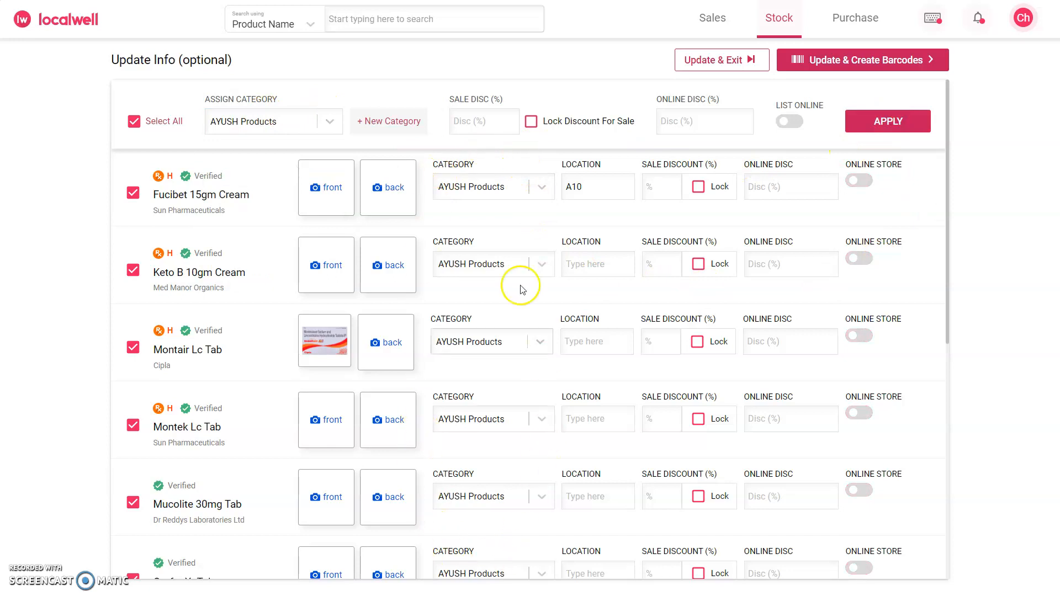
Step: Turn on online listing for all selected products and apply it
scroll(516, 199, down, 3)
scroll(516, 213, up, 3)
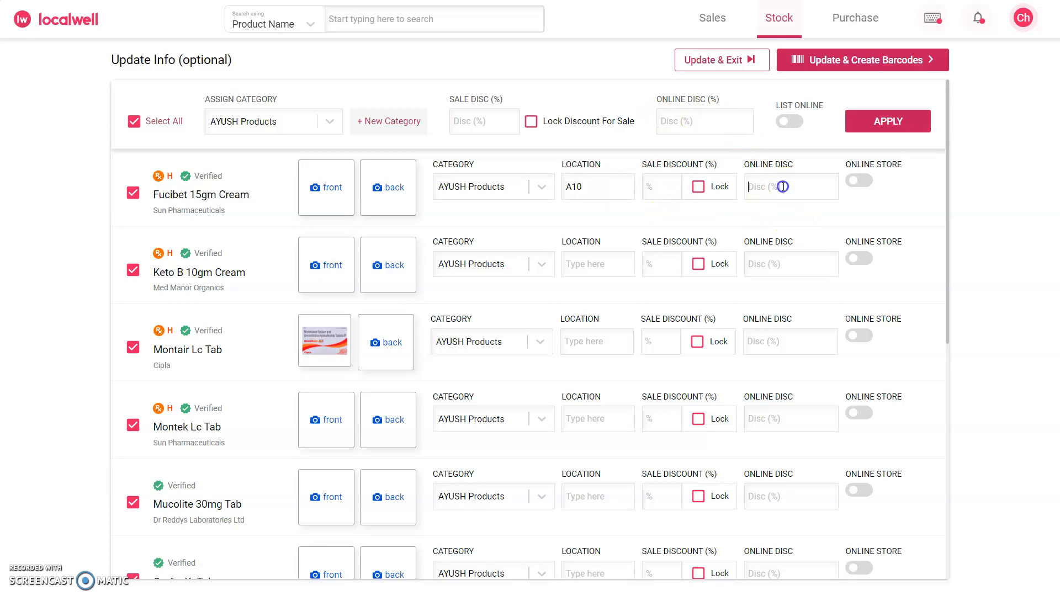
click(860, 182)
click(791, 121)
click(900, 125)
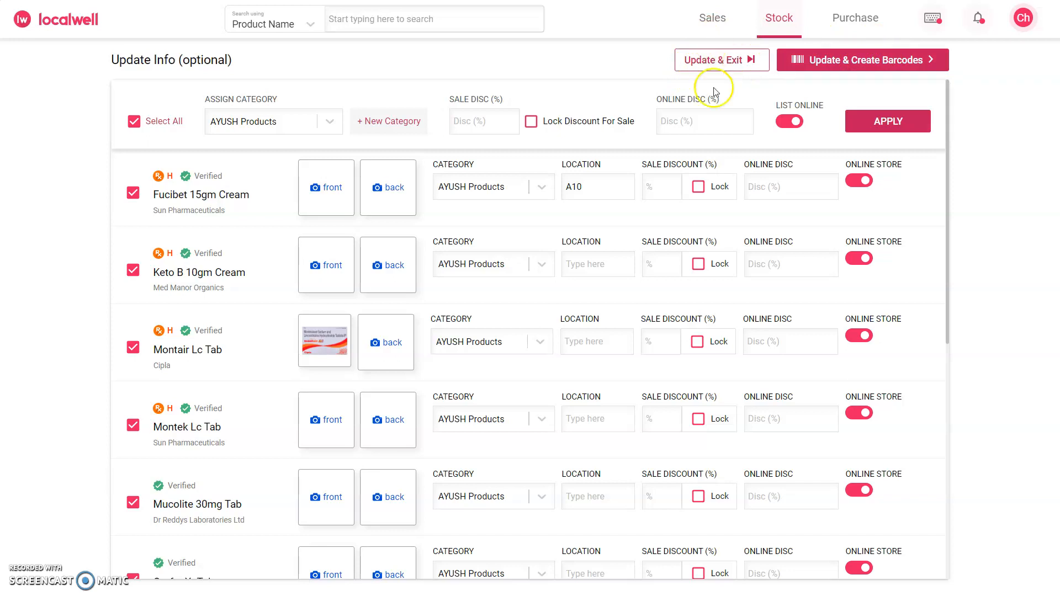
Step: Update the product information and proceed to creating barcode labels for the purchased products
click(856, 61)
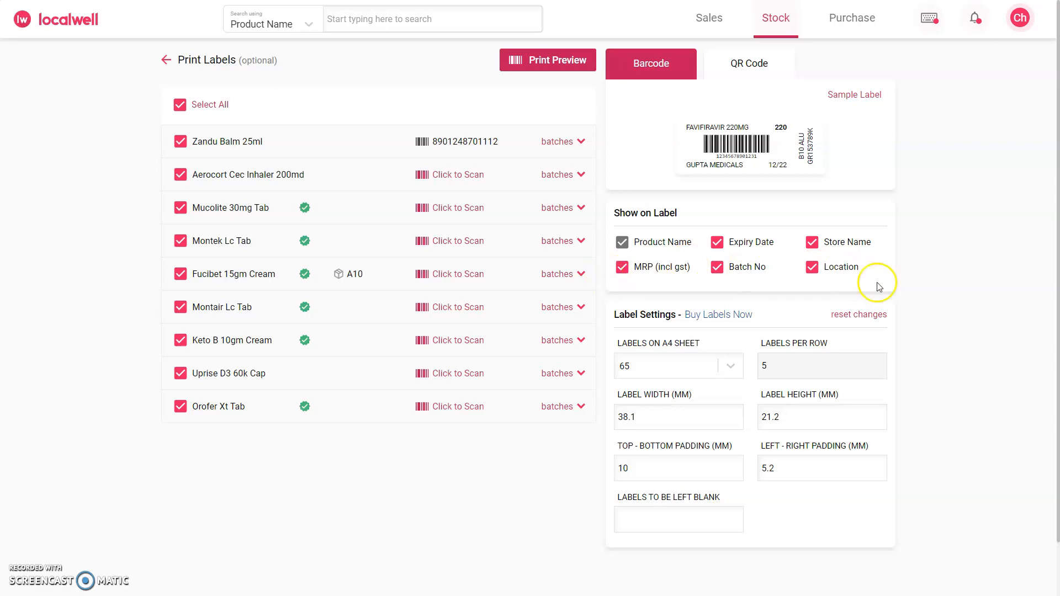
scroll(804, 324, down, 2)
scroll(706, 304, up, 2)
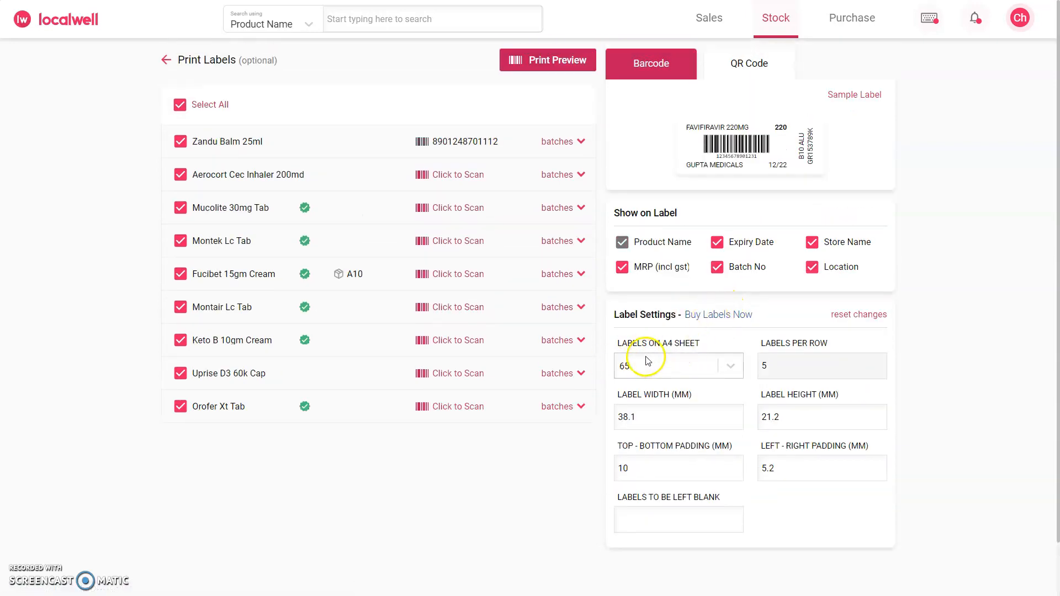
Step: Preview the barcode labels and examine the product name, MRP, barcode, store name, expiry and batch number on a Zandu Balm label
click(533, 65)
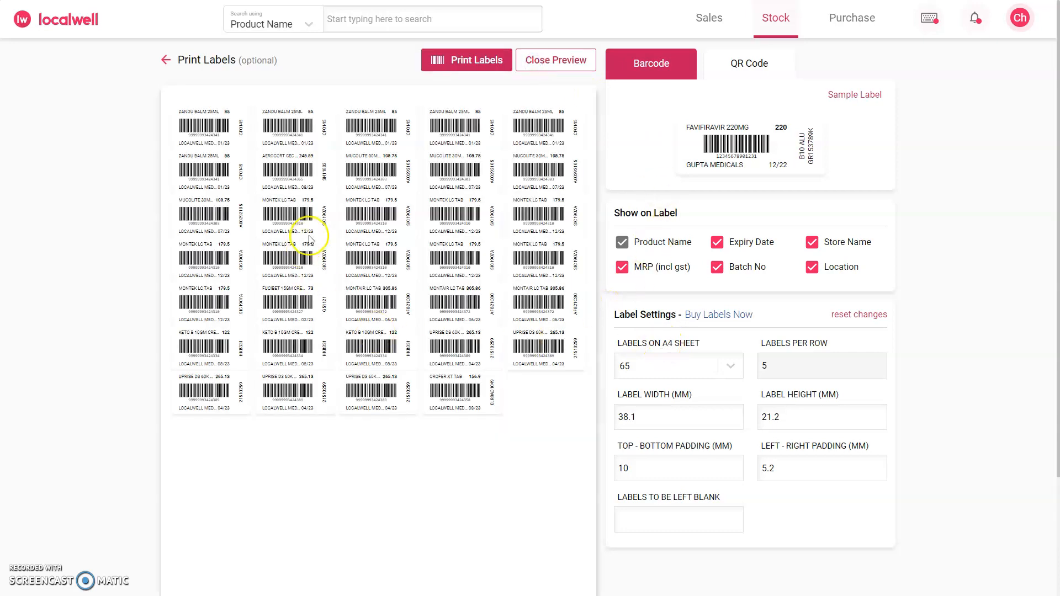
ctrl+scroll(232, 182, up, 5)
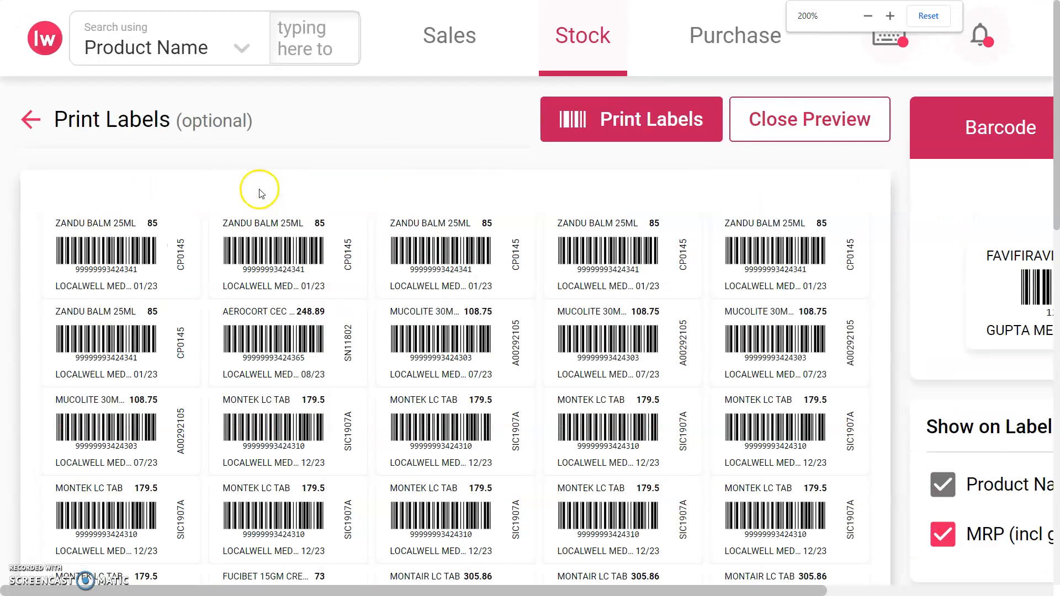
scroll(258, 201, down, 1)
scroll(257, 201, up, 1)
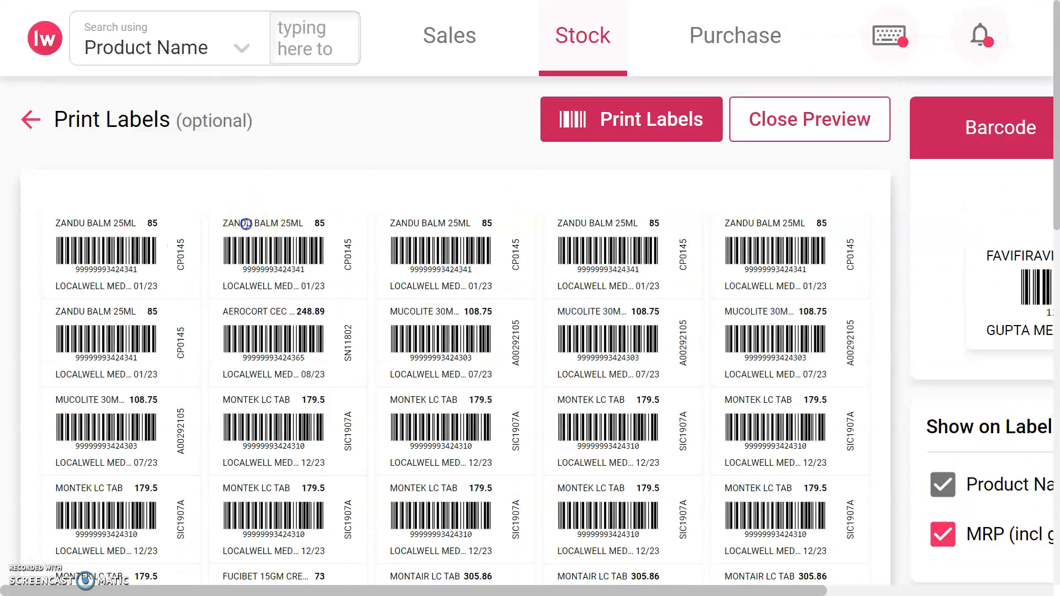
click(319, 222)
double_click(282, 269)
double_click(262, 285)
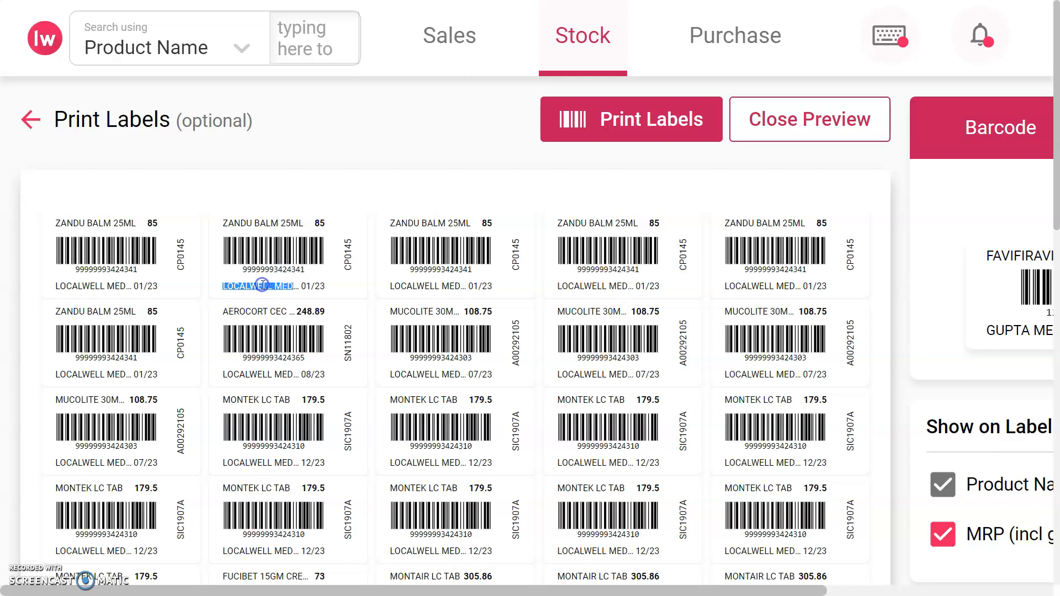
click(313, 289)
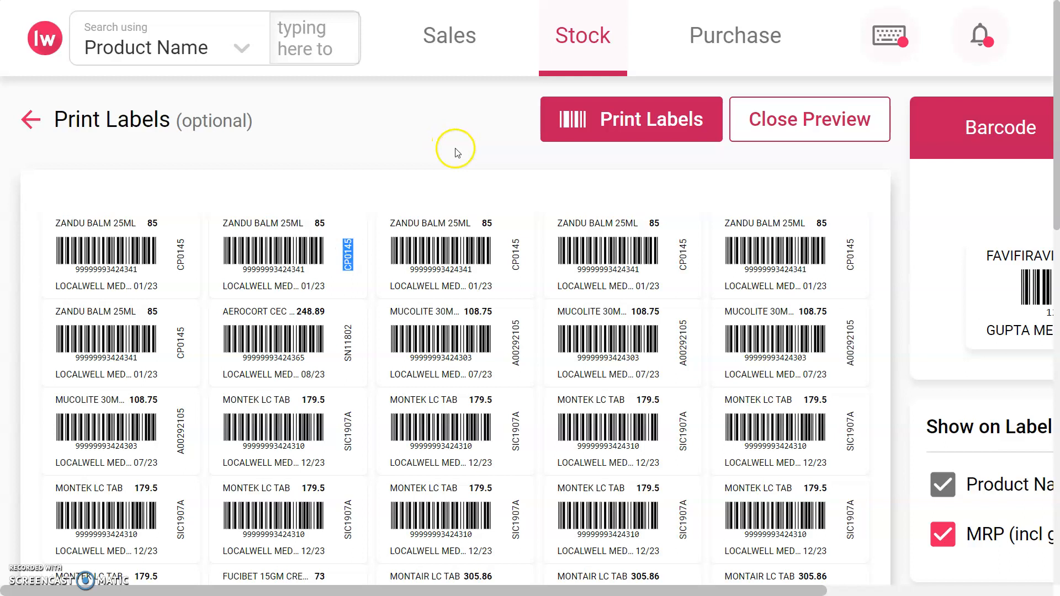
key(ctrl+minus)
key(ctrl+minus)
click(936, 17)
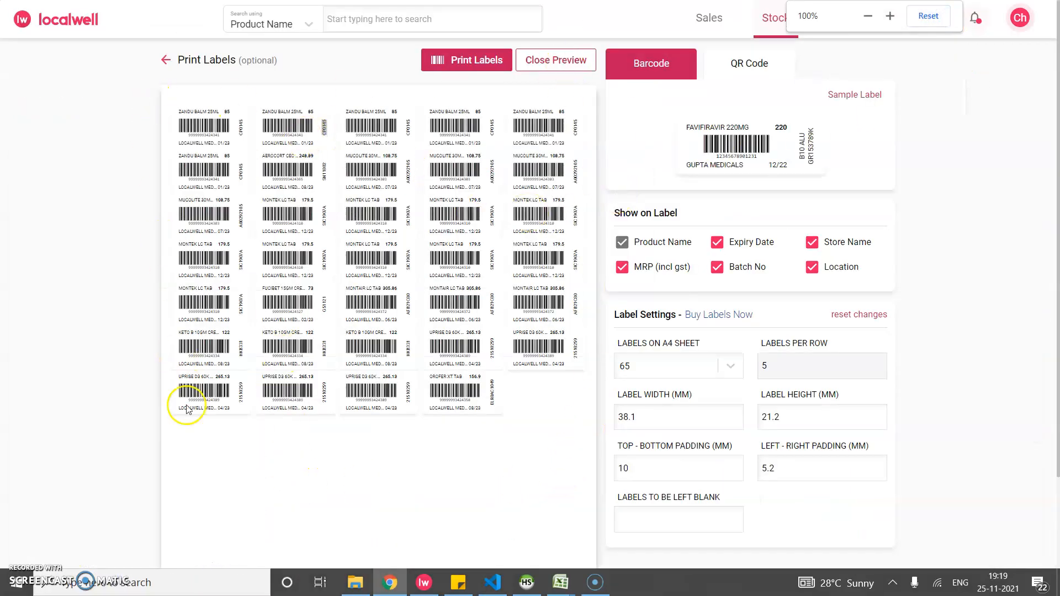
Step: Look up the A4 label sheets offered for purchase in the label settings and return to the label preview
click(715, 315)
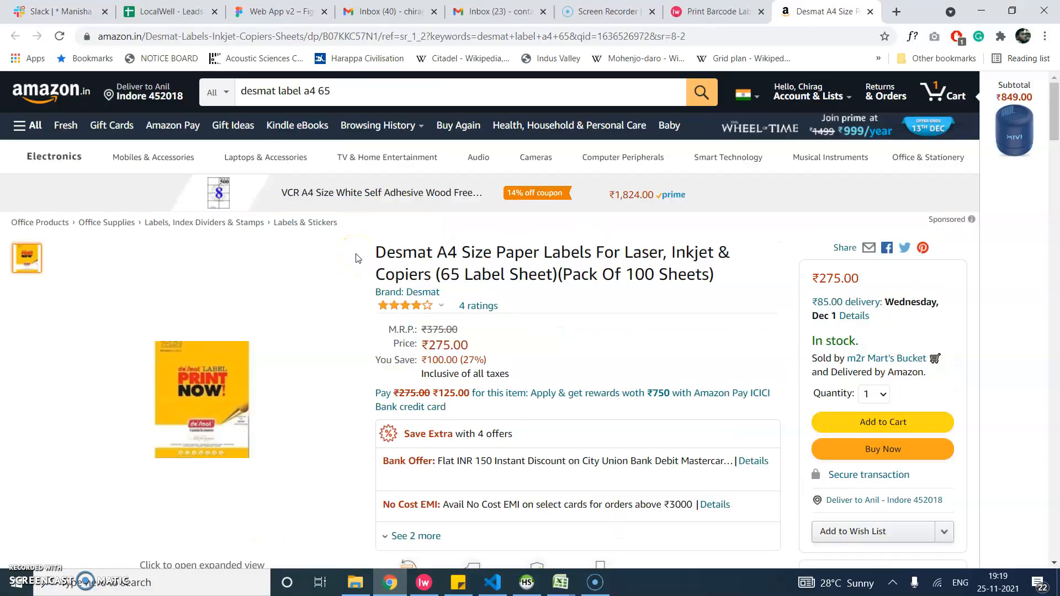
key(ctrl+shift+Tab)
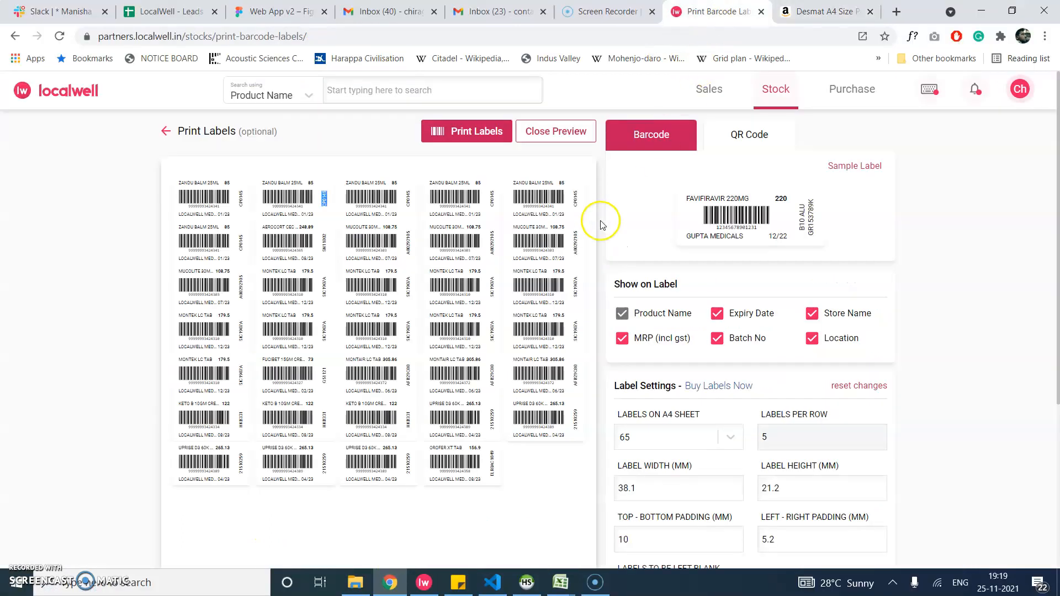
key(F11)
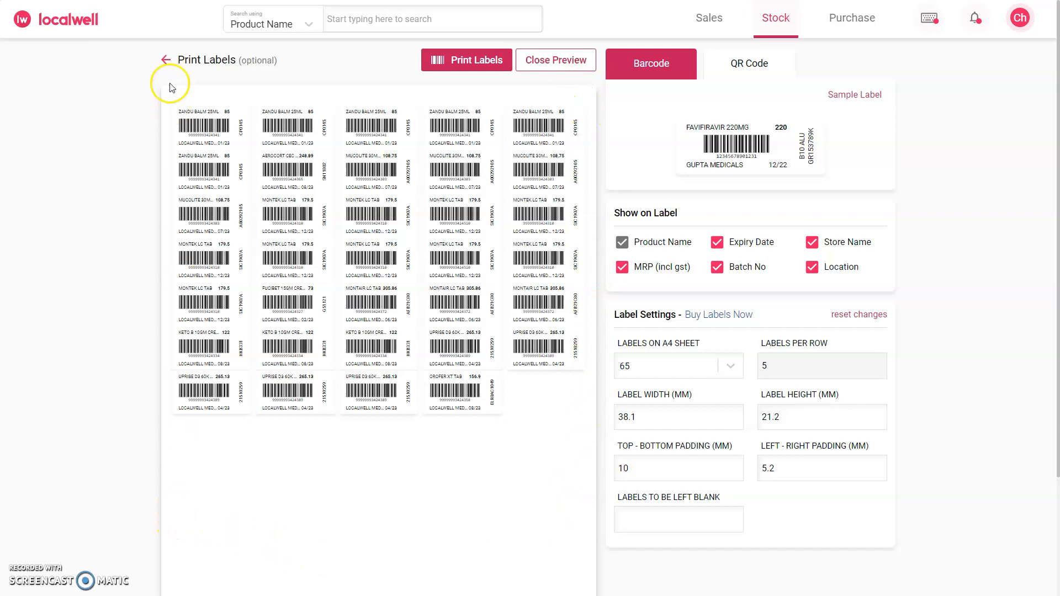
Step: Examine the full sheet of labels in the print preview up close and close the preview
scroll(290, 194, up, 4)
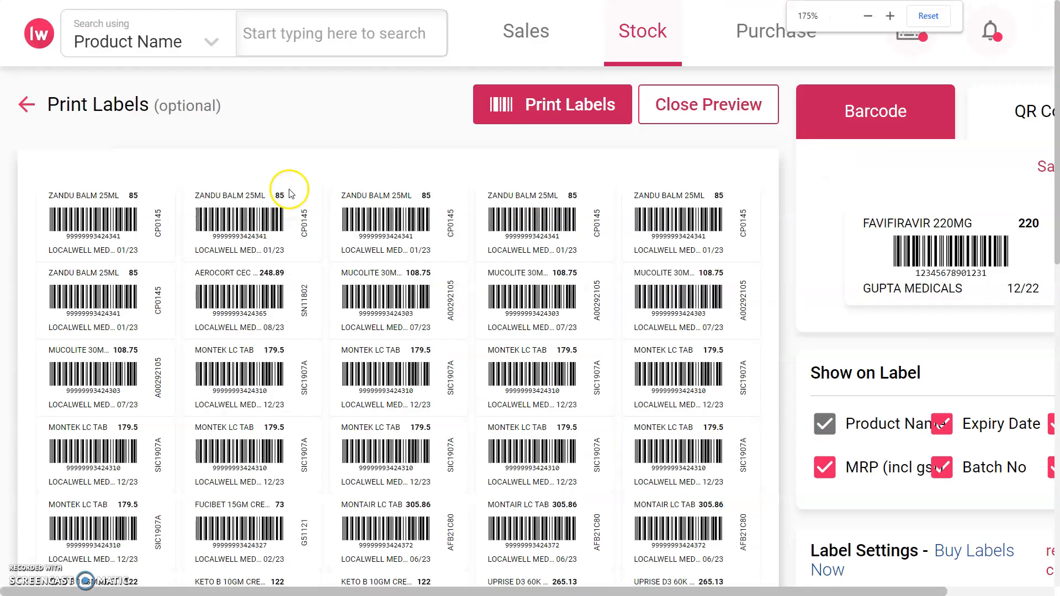
scroll(378, 225, down, 2)
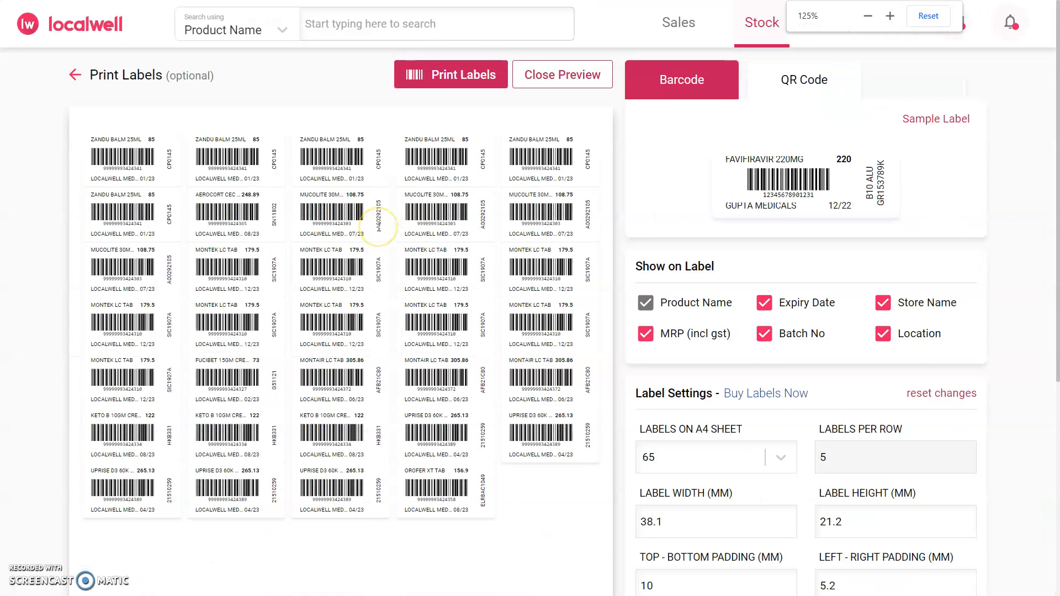
key(F11)
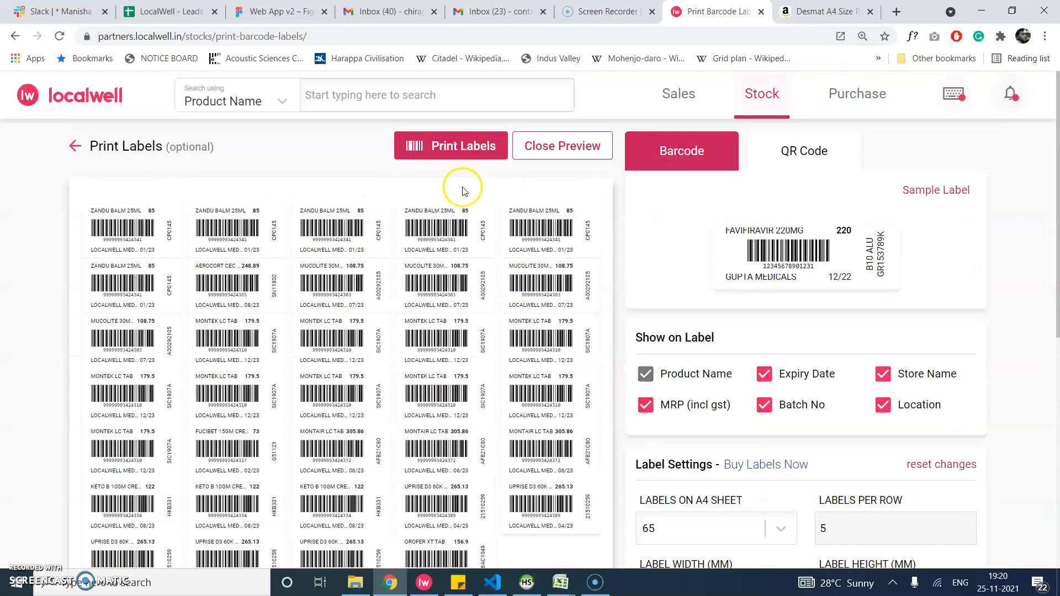
key(F11)
scroll(496, 190, down, 1)
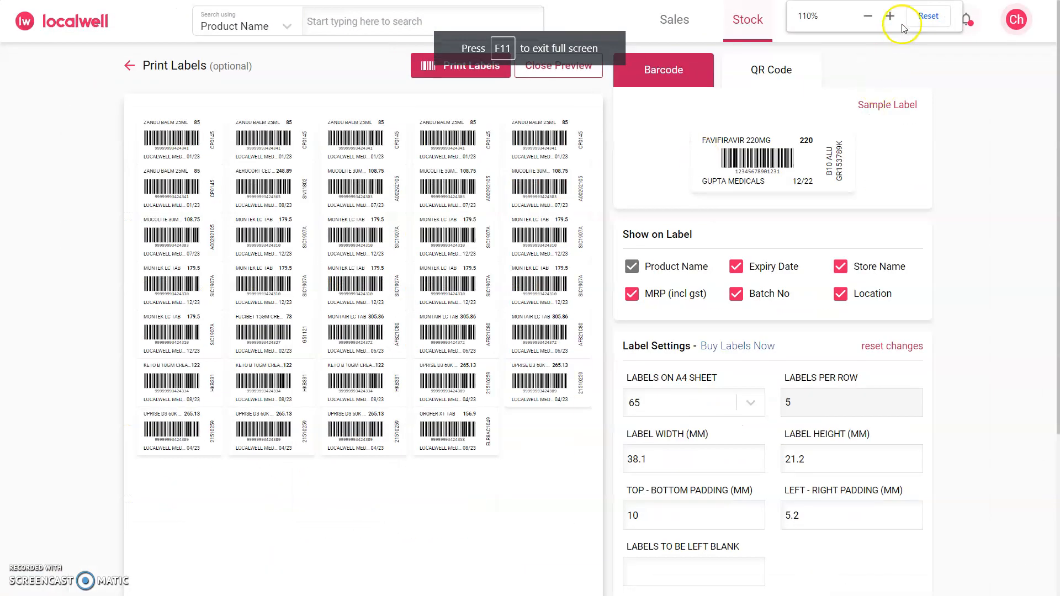
click(928, 16)
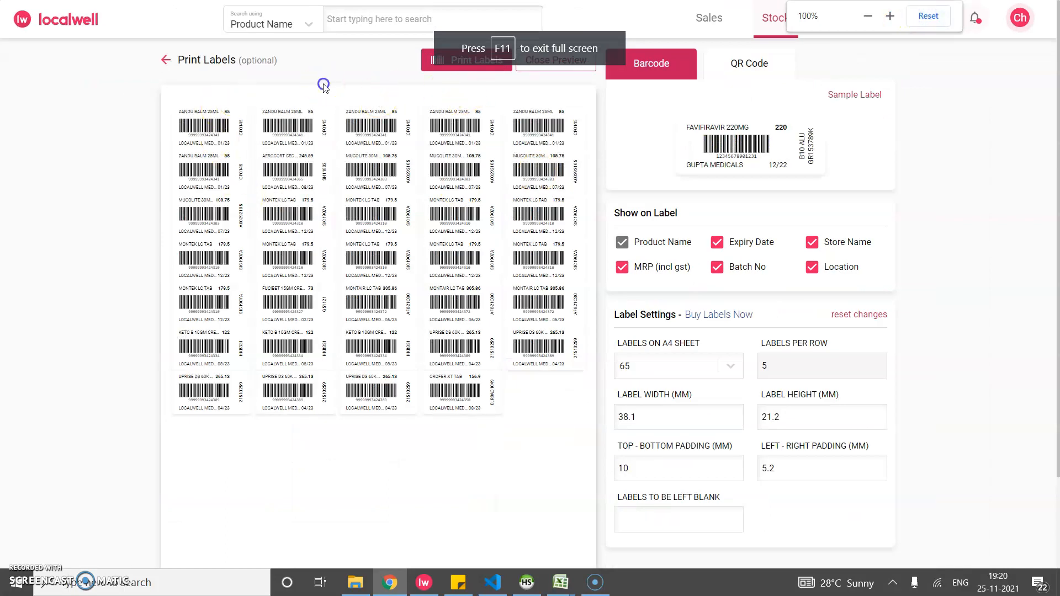
click(564, 61)
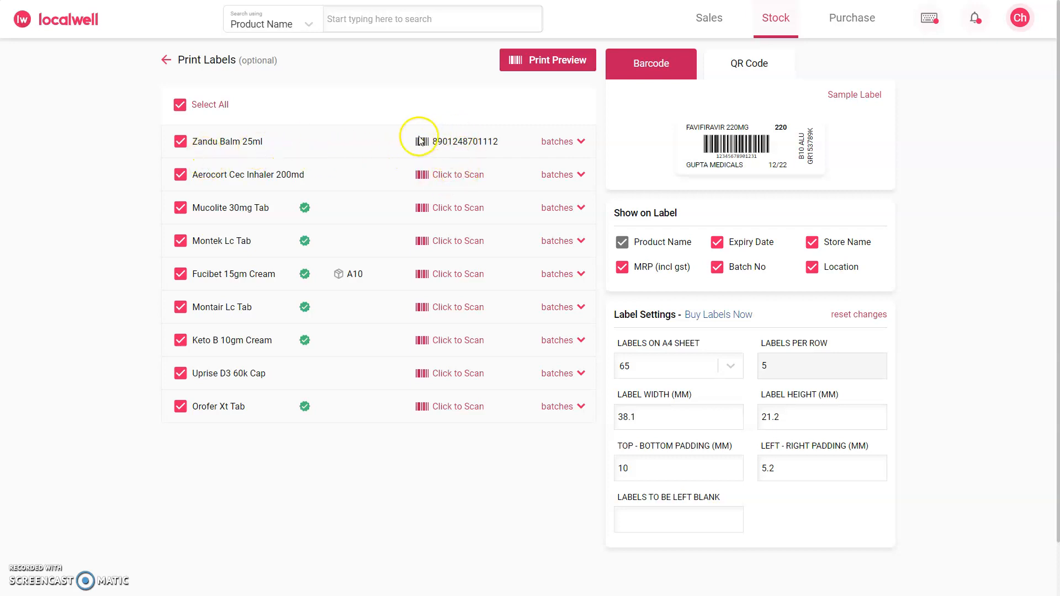
Step: Open the EAN13 barcode entry for Aerocort Cec Inhaler and check the batch barcode and label count of Mucolite 30mg Tab
click(459, 180)
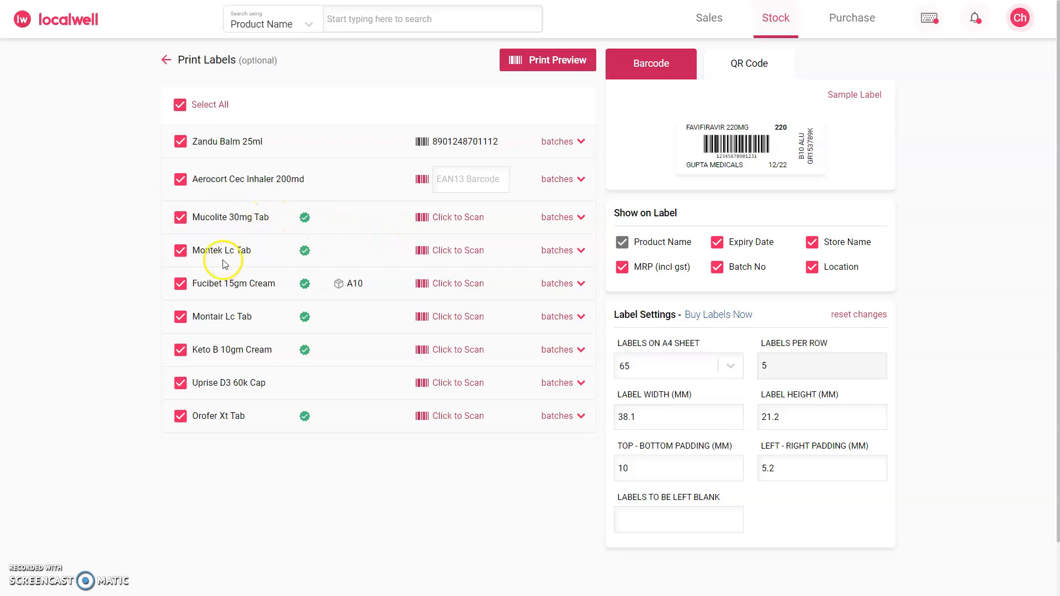
click(572, 219)
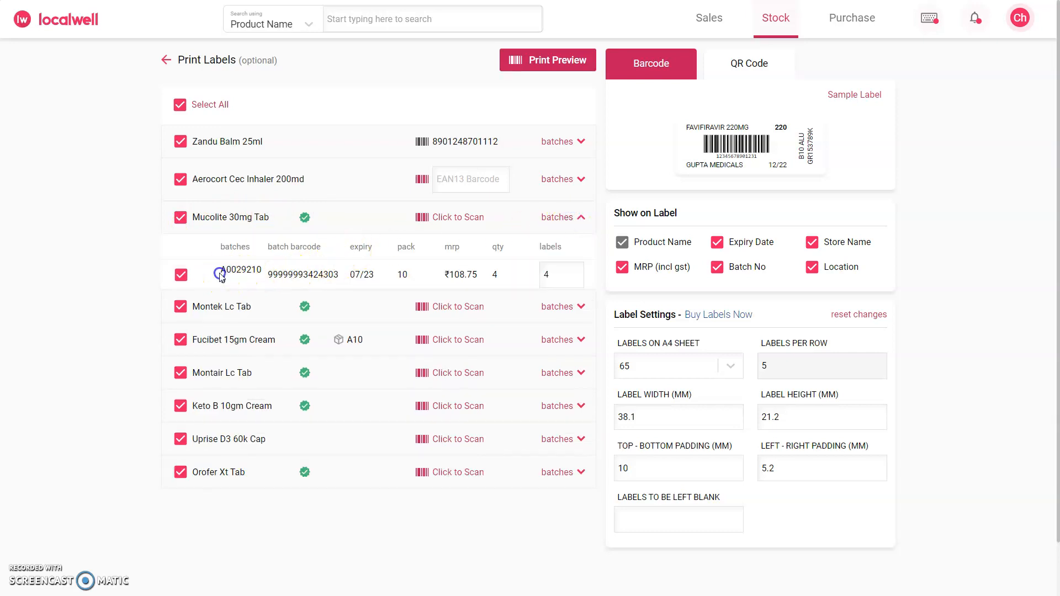
double_click(286, 273)
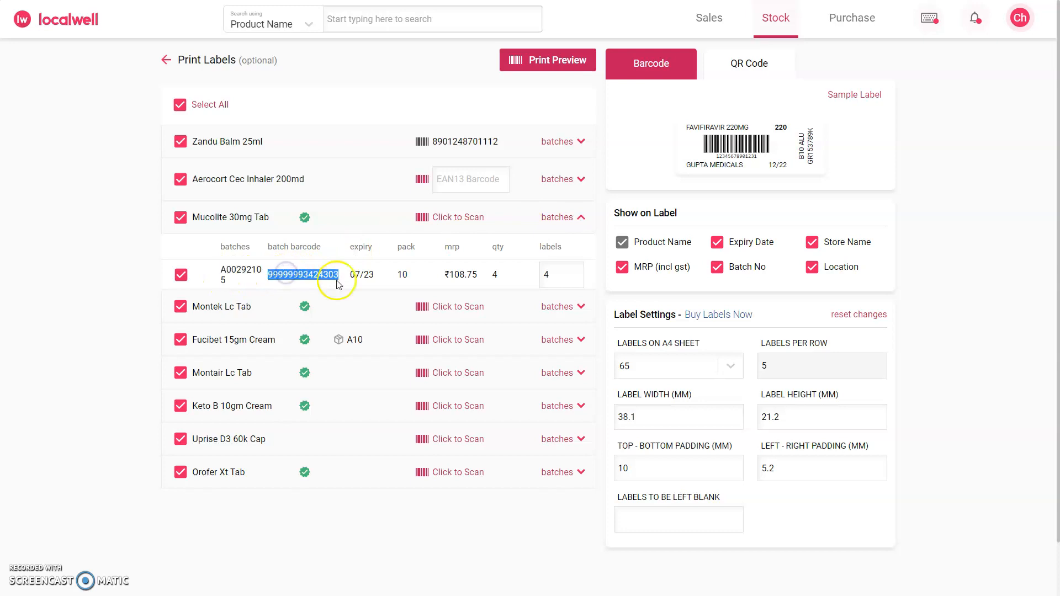
click(341, 100)
click(553, 216)
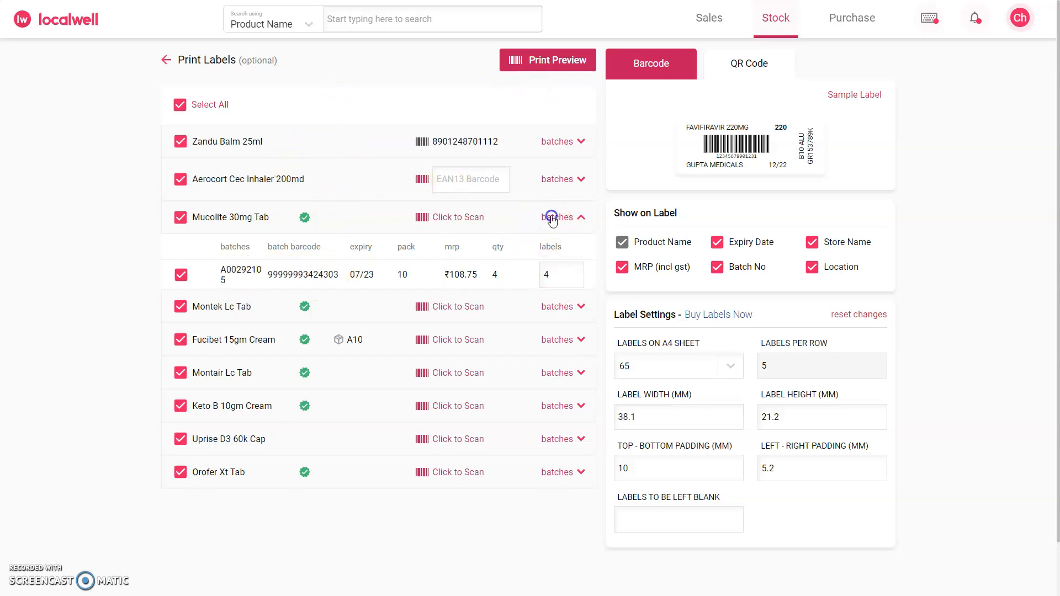
Step: Exclude Zandu Balm 25ml and Aerocort Cec Inhaler 200md from label printing and preview the remaining labels
click(180, 143)
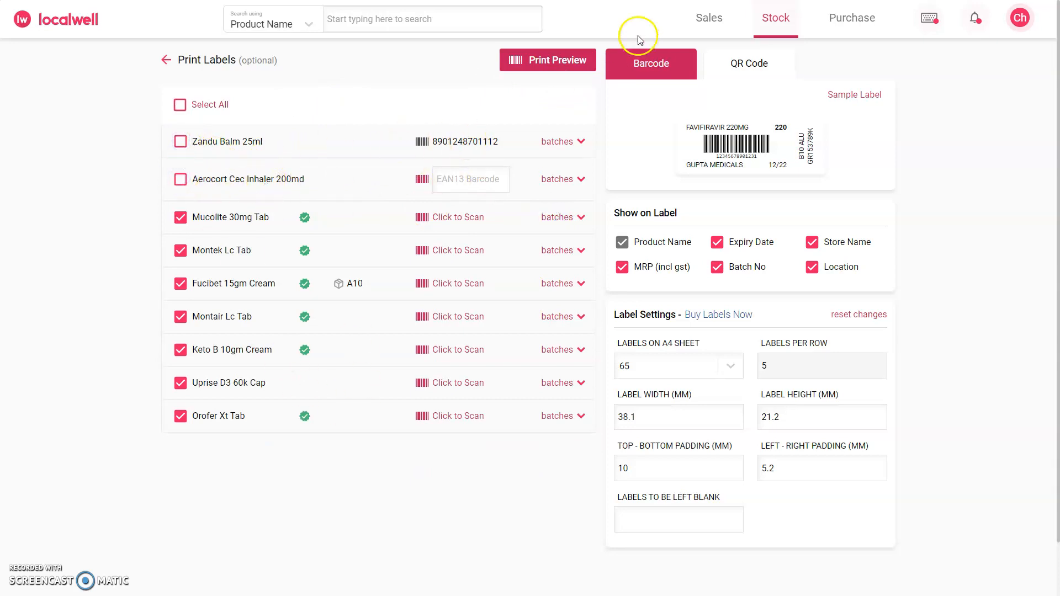
click(524, 67)
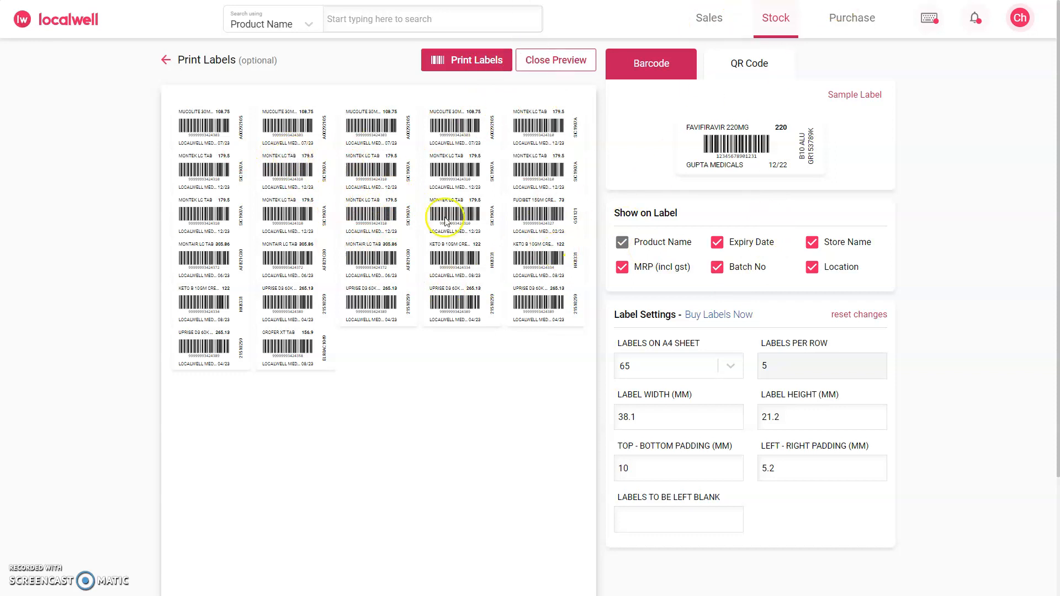
click(545, 65)
Step: Start a new invoice sale and add one pack of Zandu Balm 25ml by scanning its barcode
double_click(467, 143)
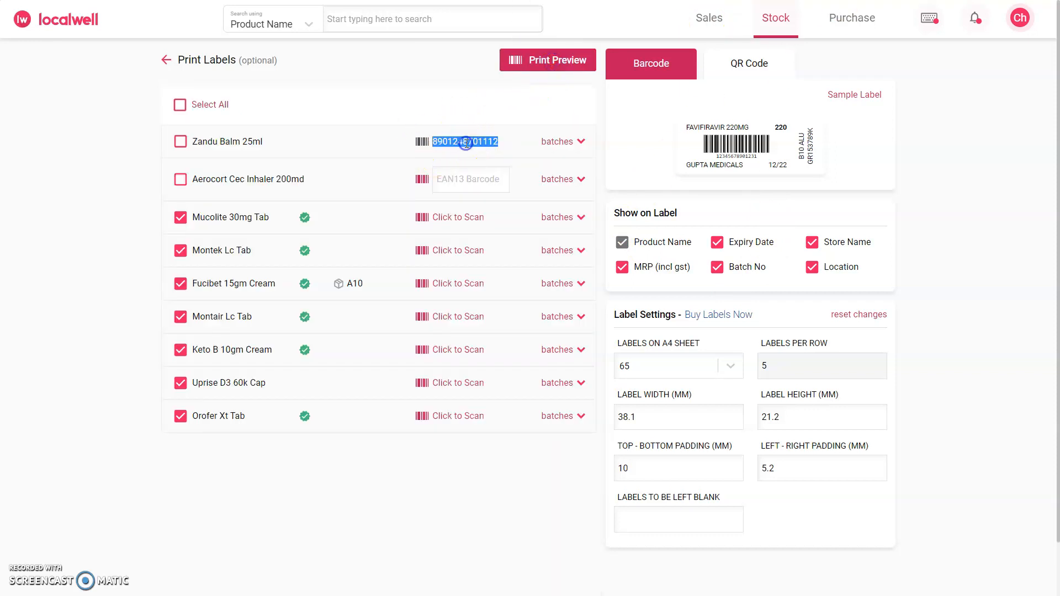
click(709, 18)
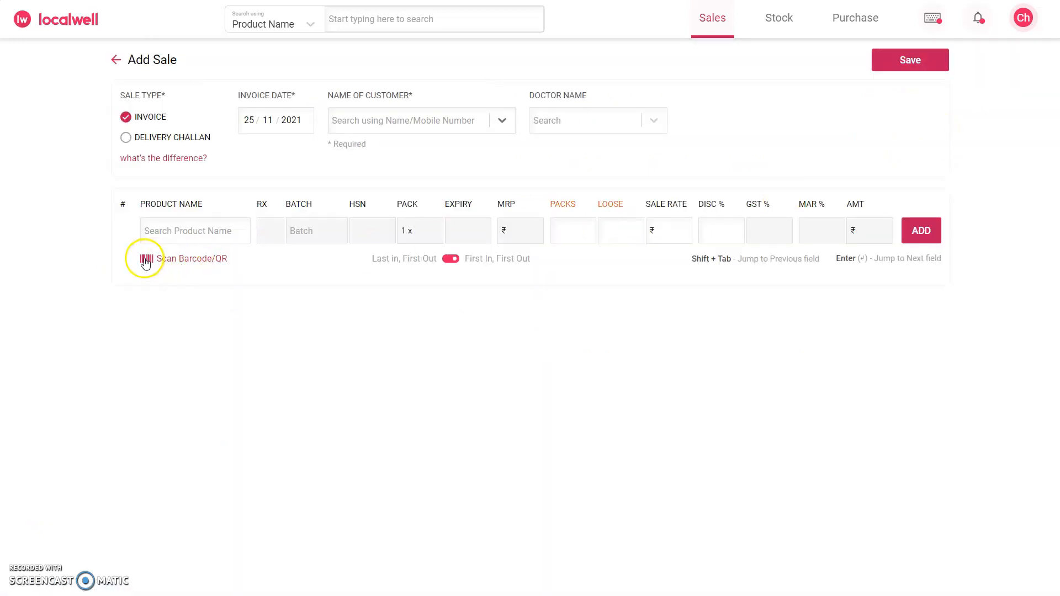
click(191, 261)
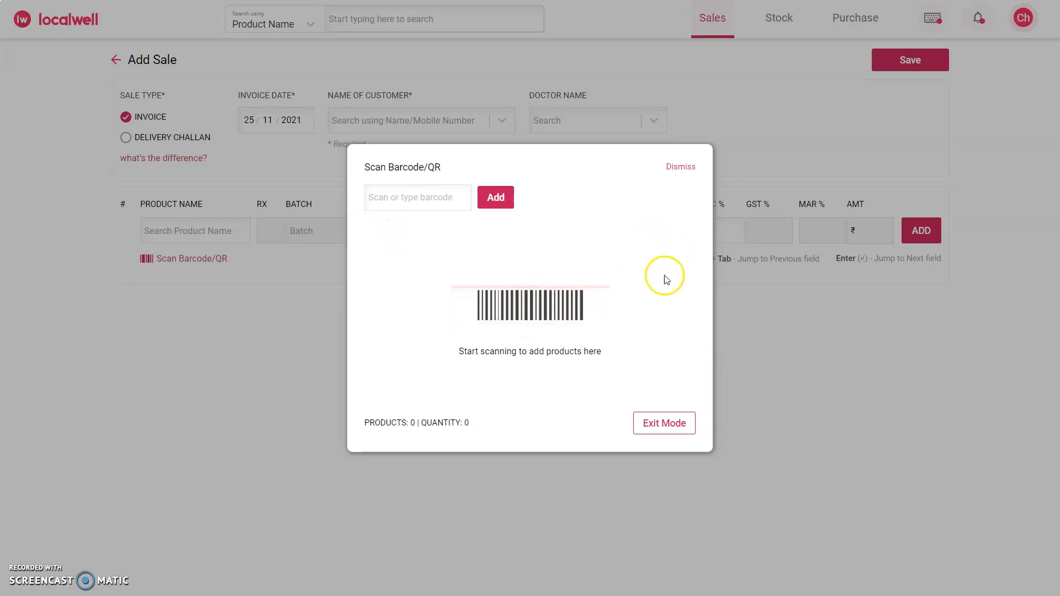
click(678, 168)
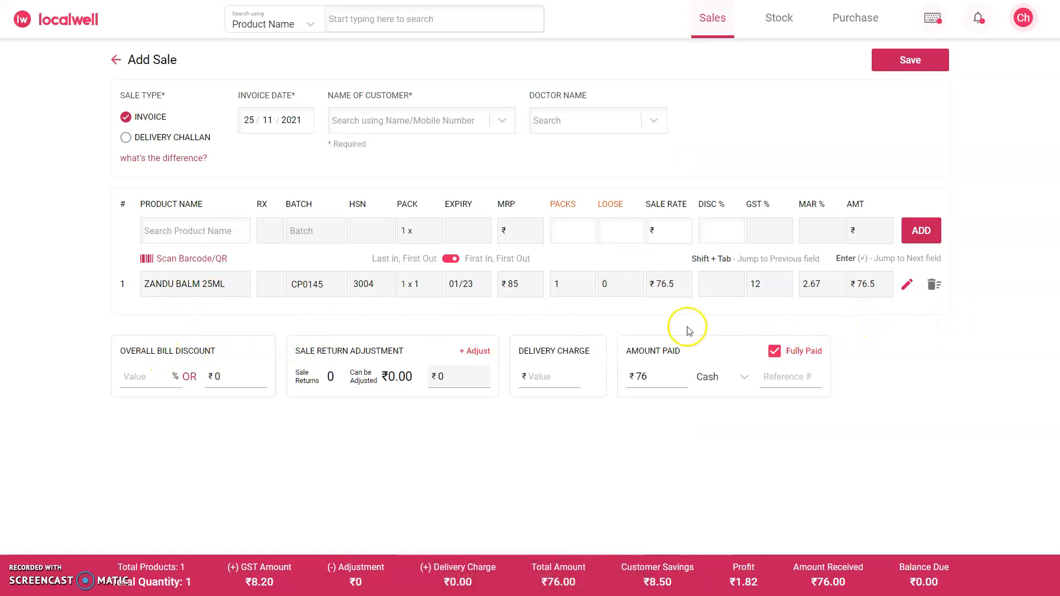
Step: Reopen the barcode scanning window of the sale to view it and dismiss it without adding products
click(184, 259)
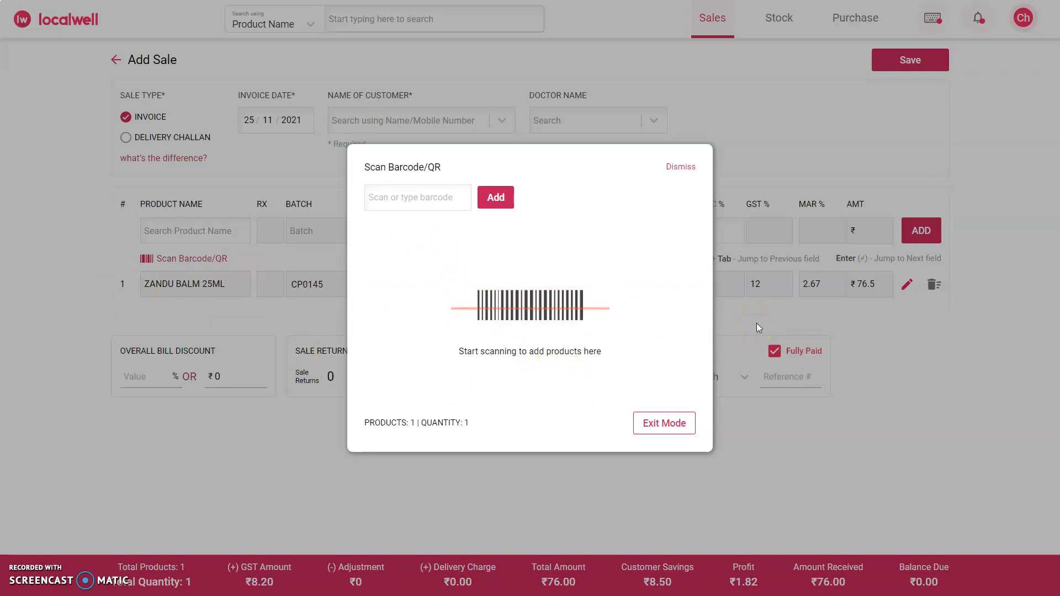
click(651, 336)
click(682, 169)
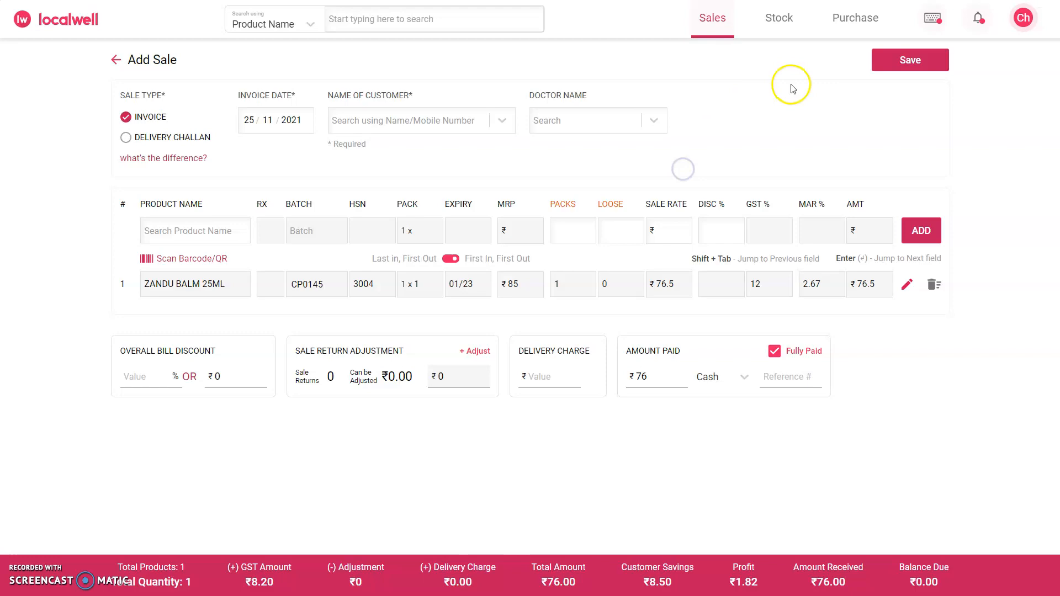